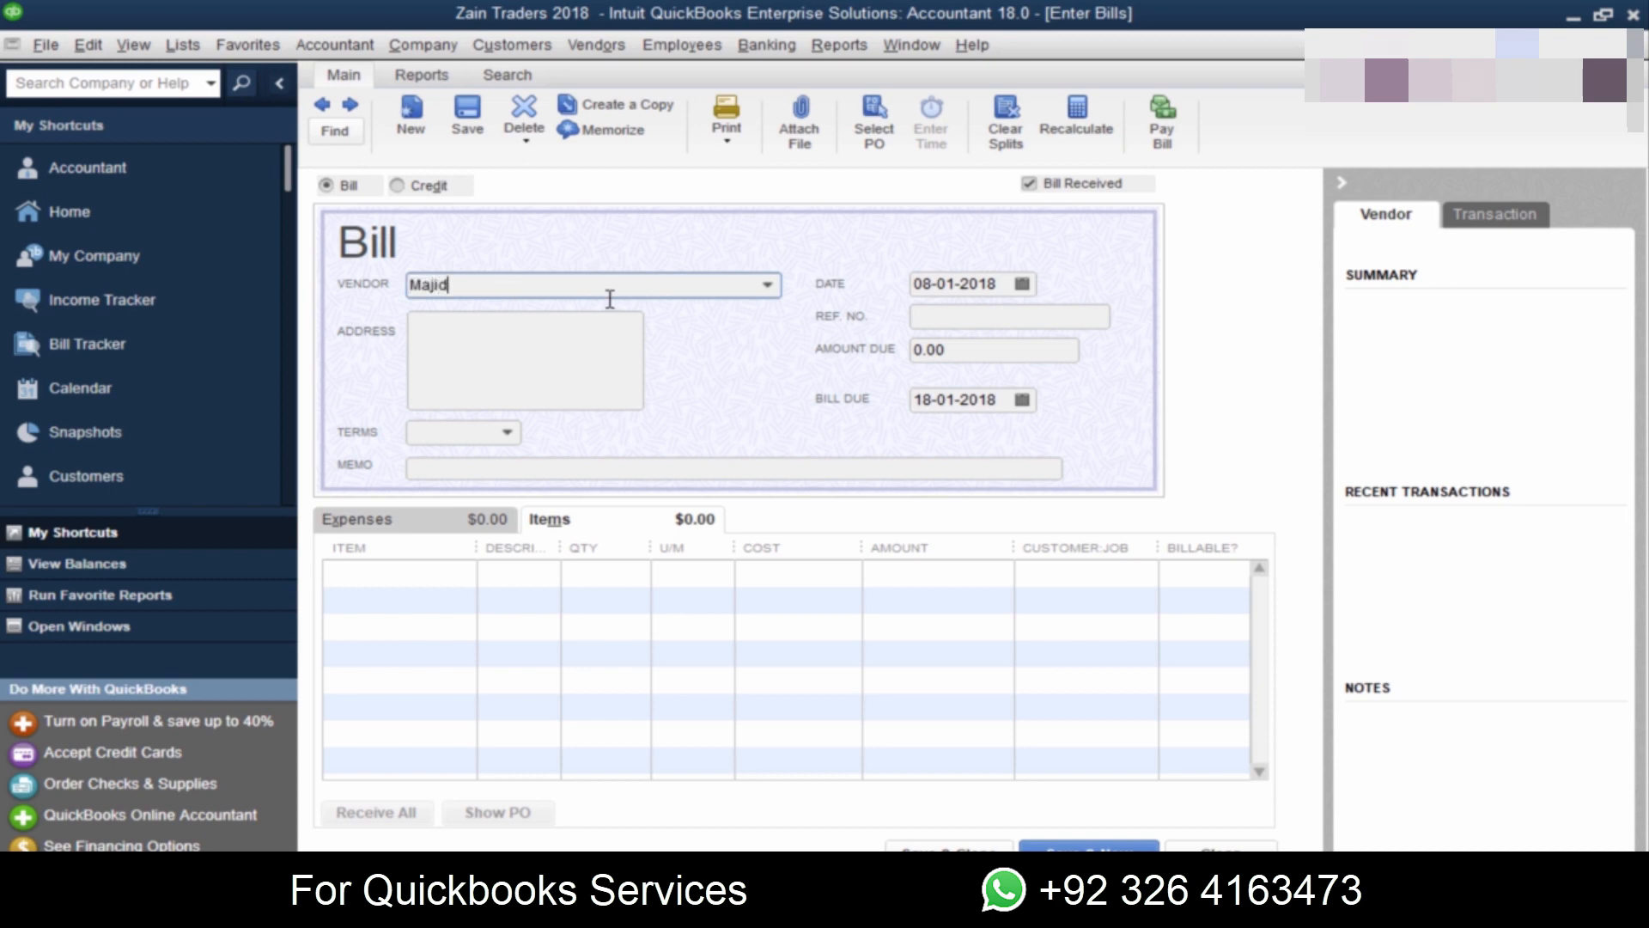
Step: Quick-add the new vendor named on the bill to the vendor list
key(Tab)
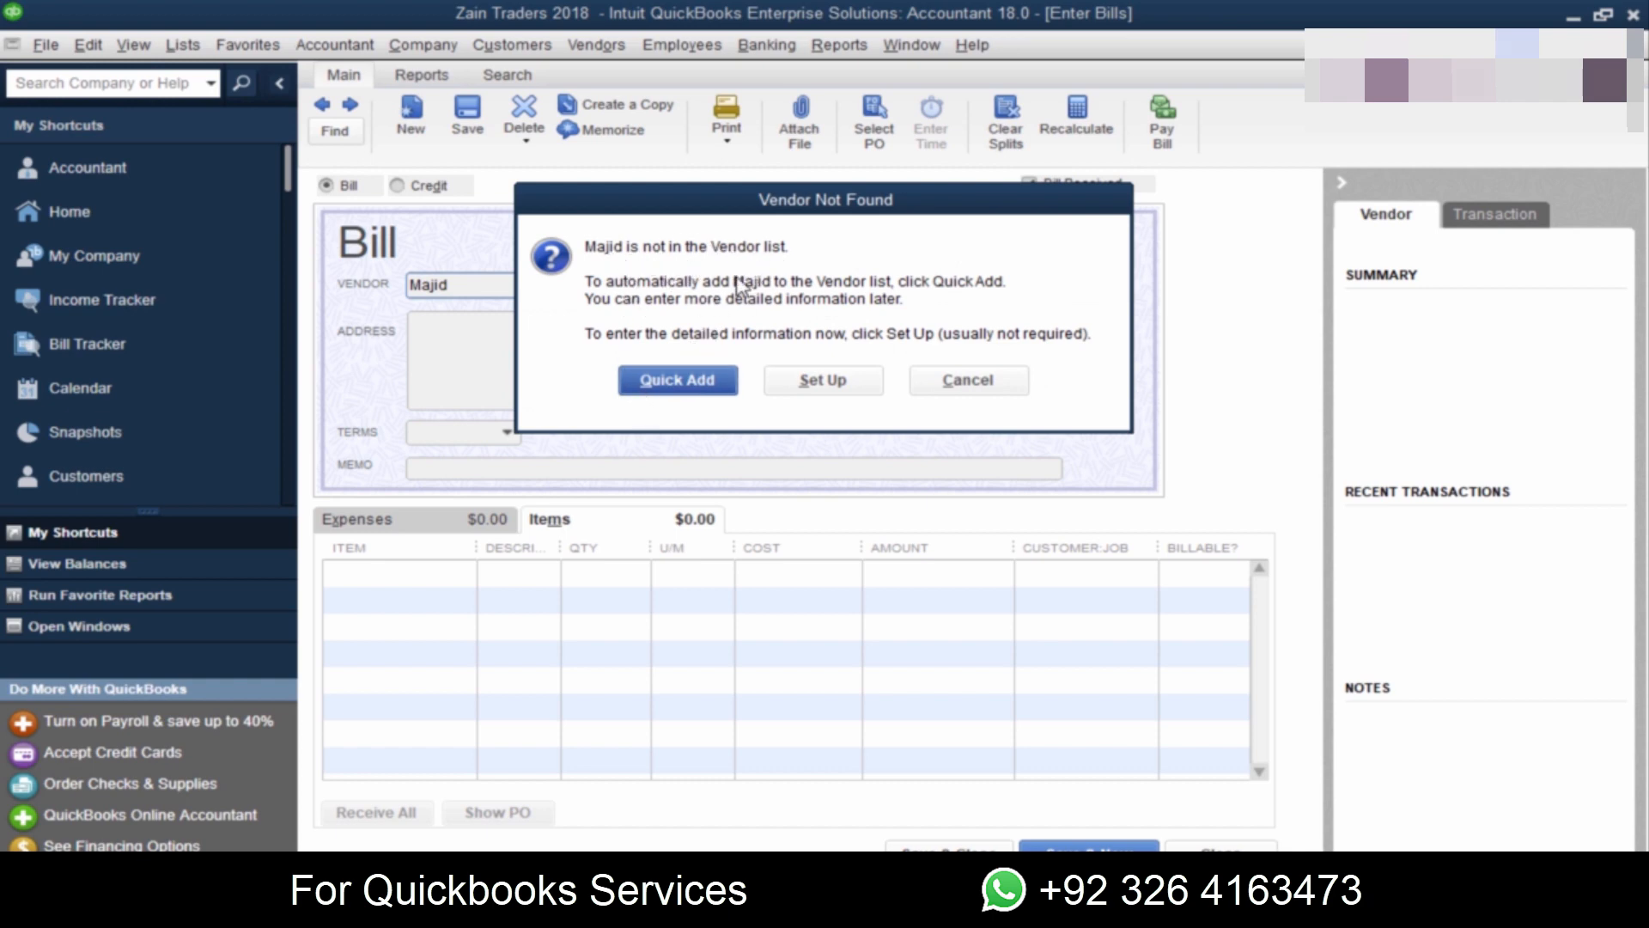
click(687, 387)
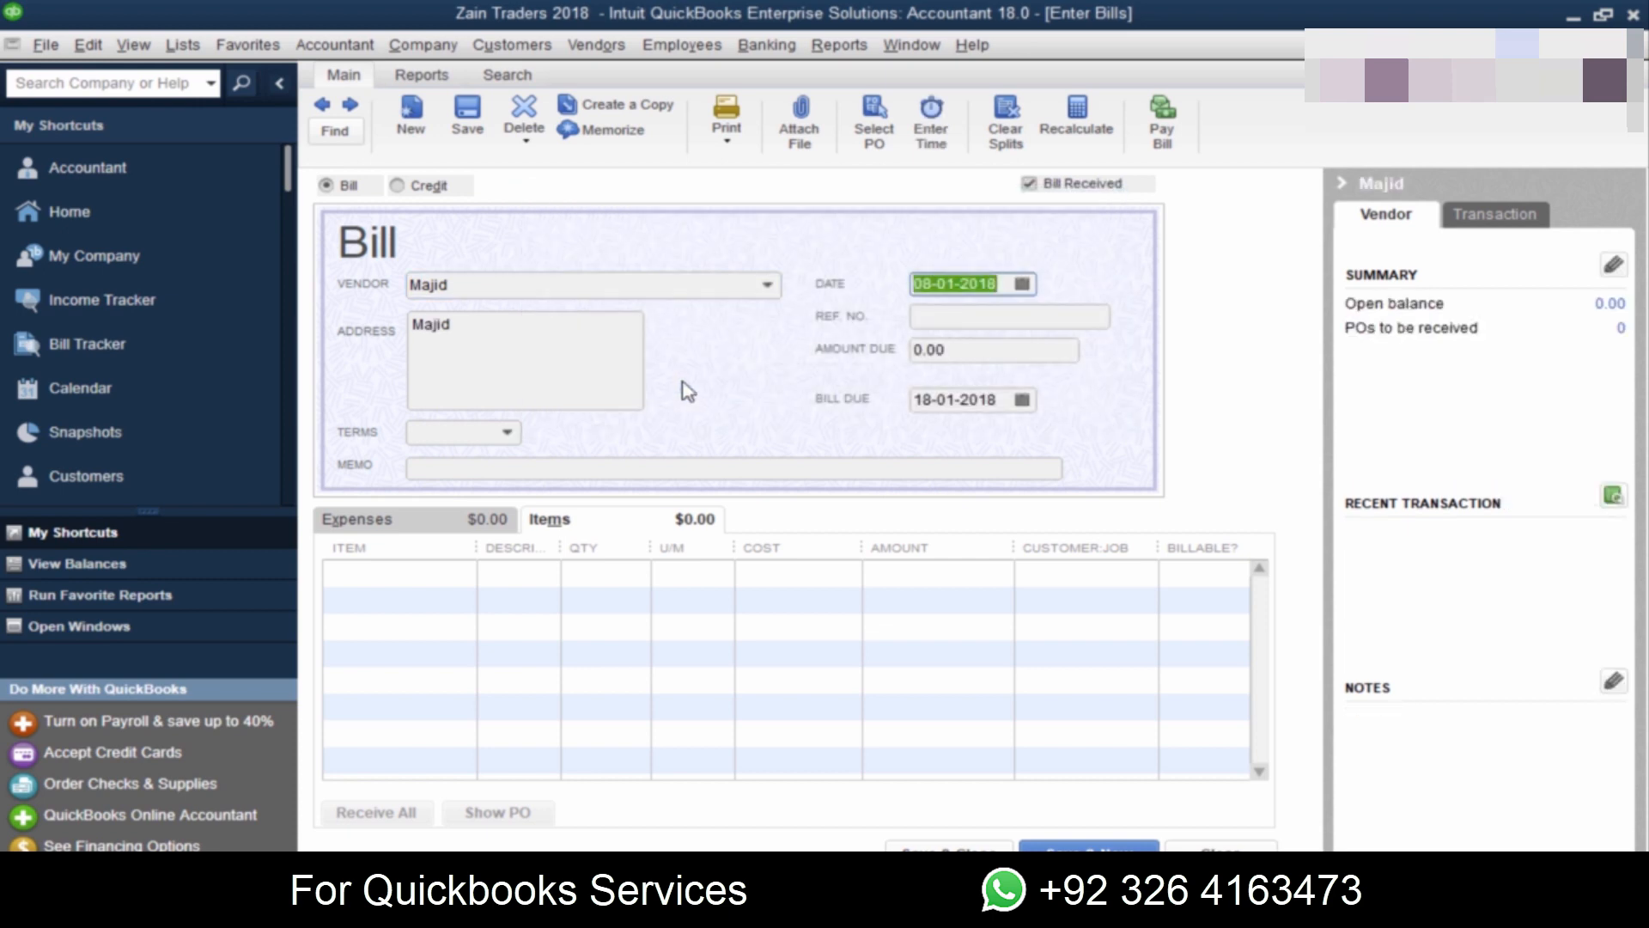
Step: Add "Abc vendor" to the vendor list through the bill's vendor entry and close the bill
click(562, 280)
key(BackSpace)
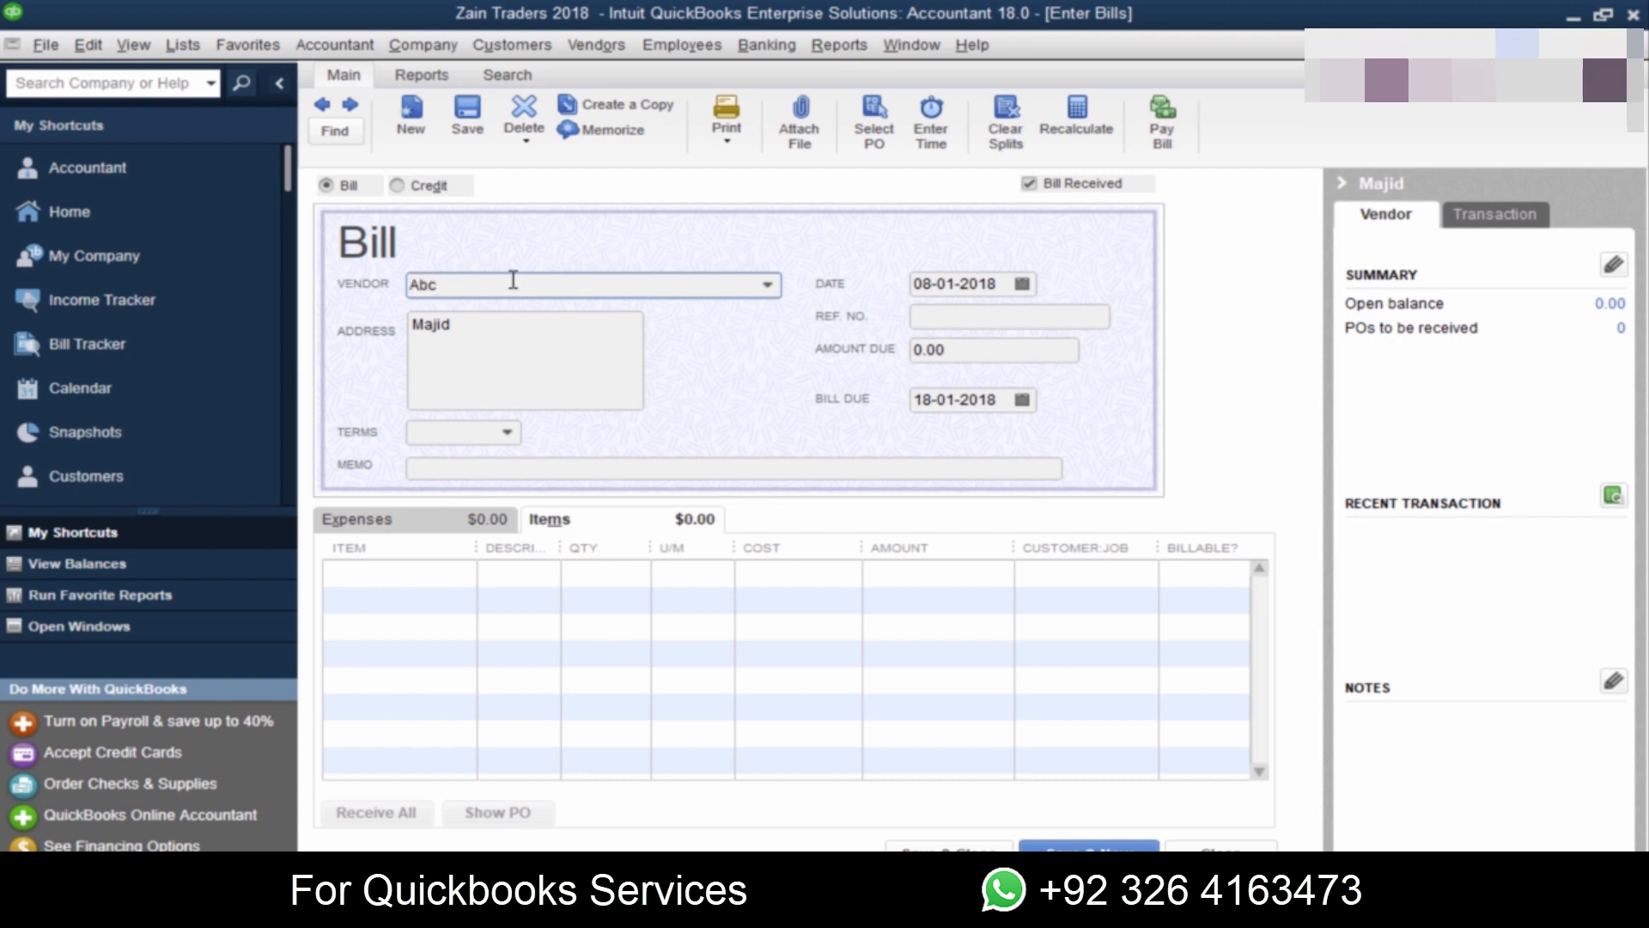
click(1220, 848)
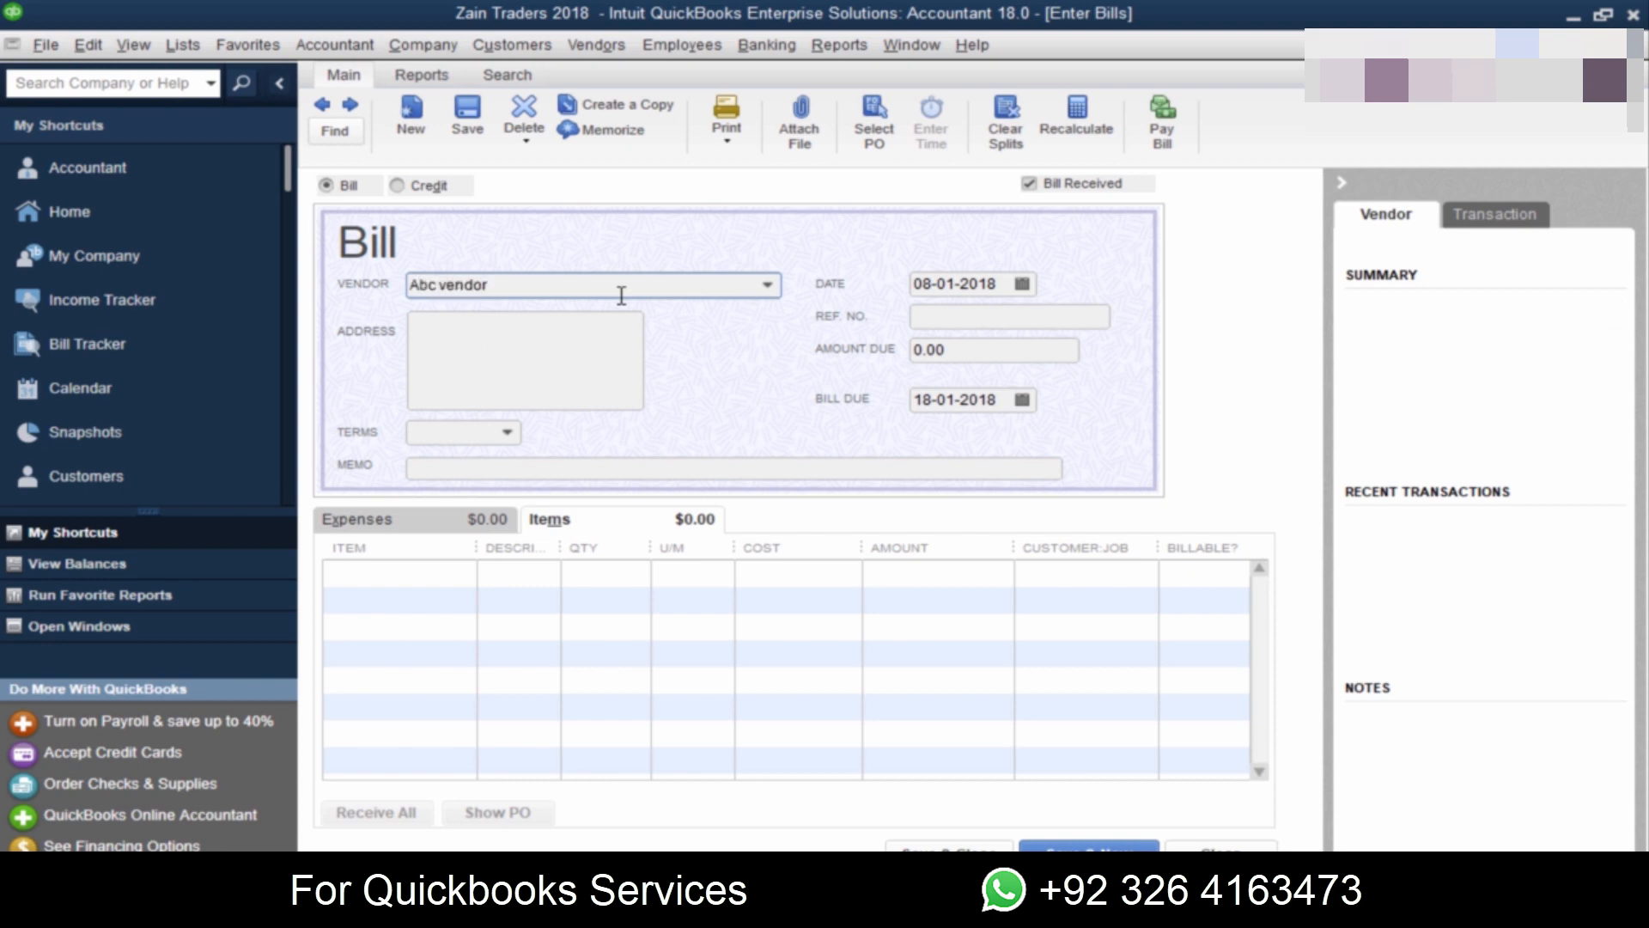
key(Tab)
key(Escape)
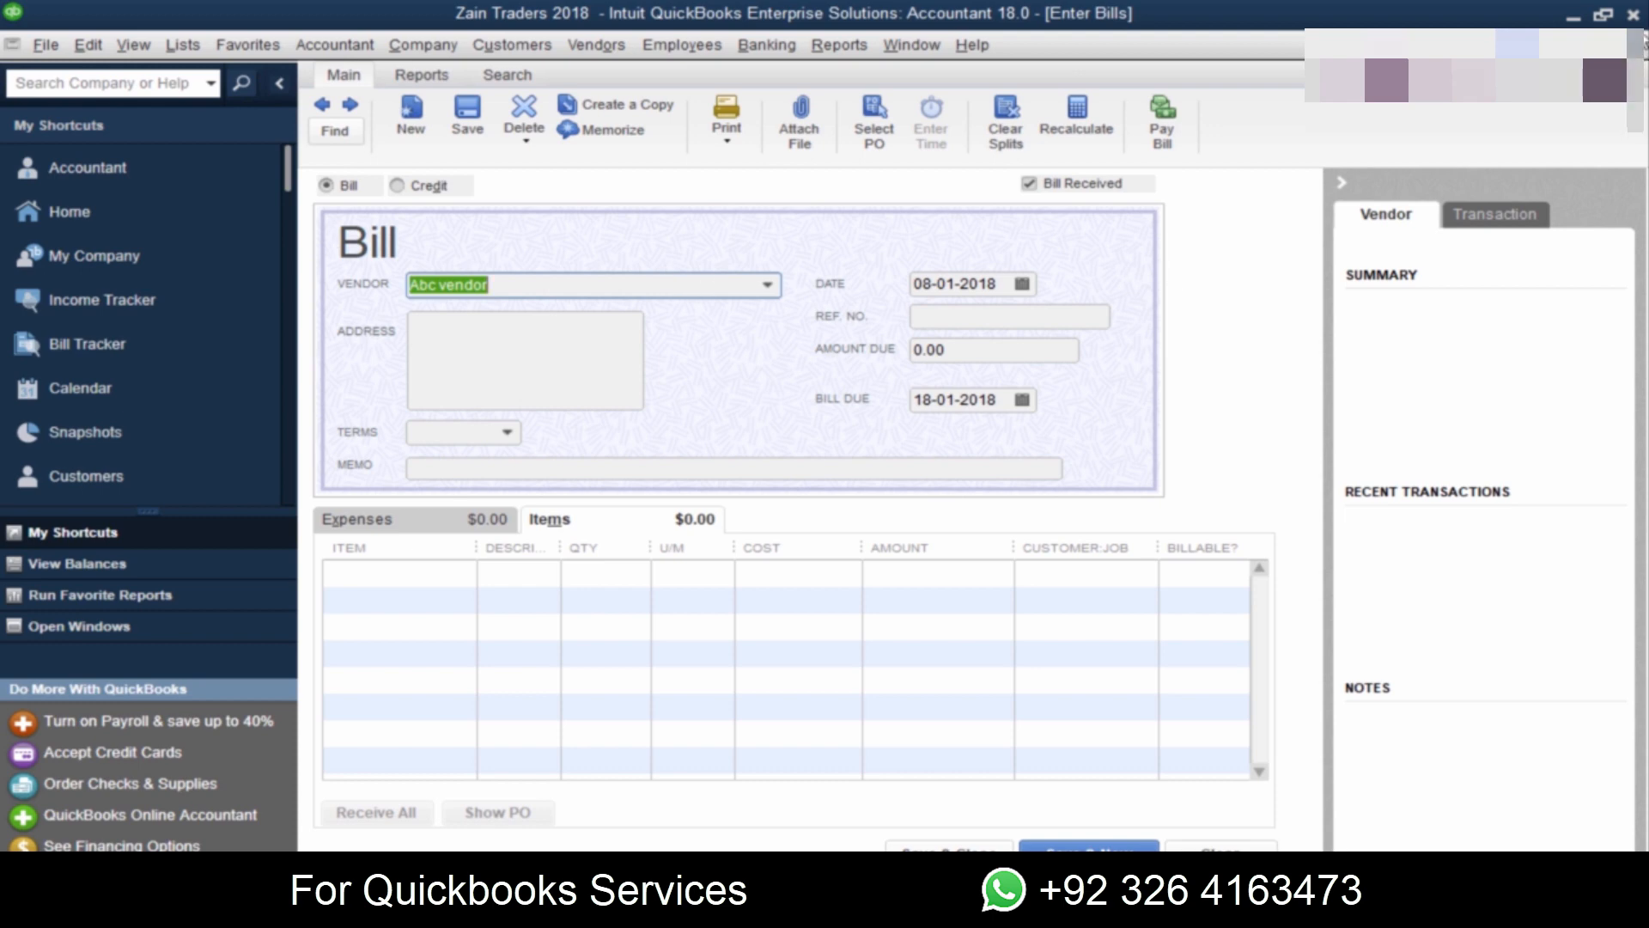
click(1643, 53)
click(815, 296)
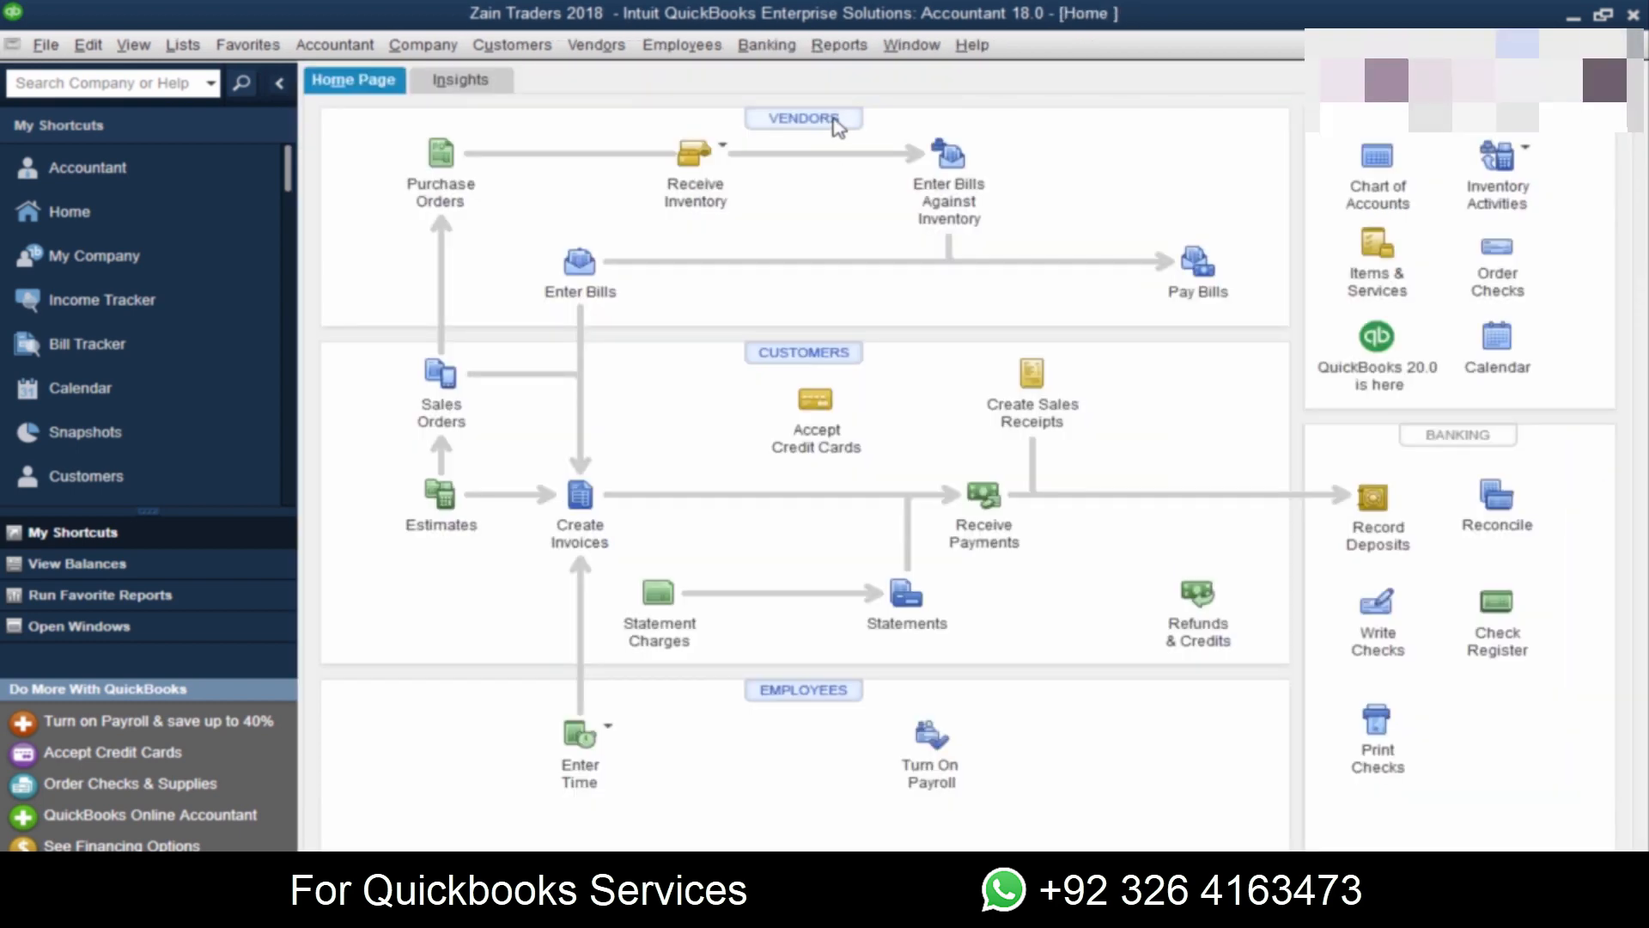
Step: View the Abc vendor record in the Vendor Center and leave it without changes
click(835, 125)
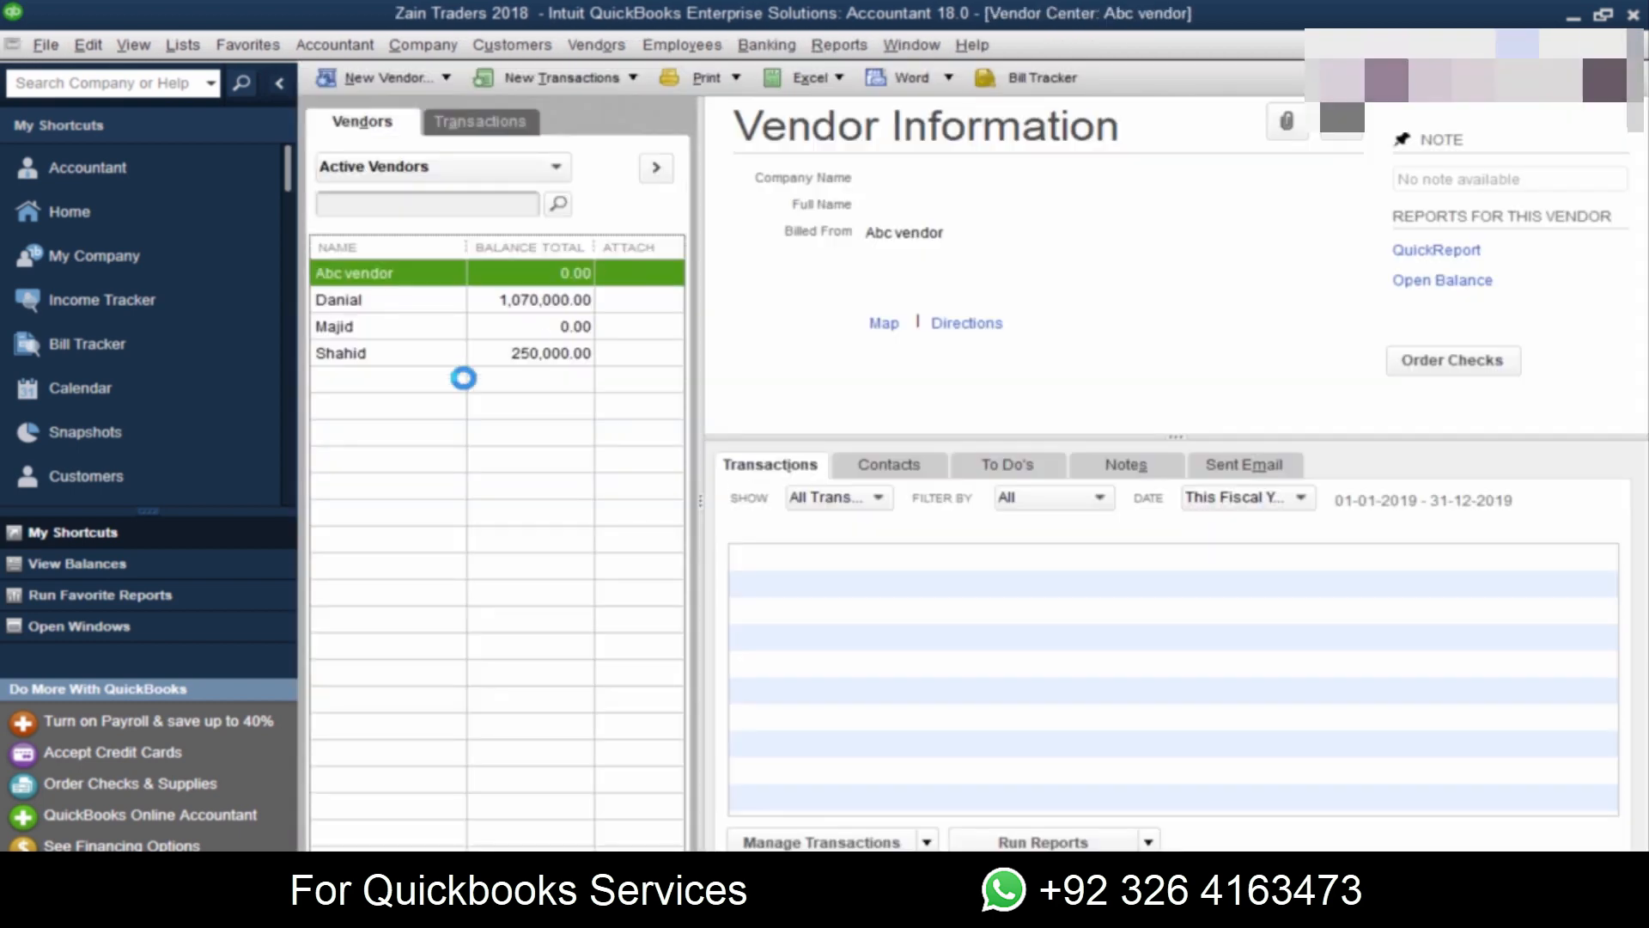
double_click(395, 277)
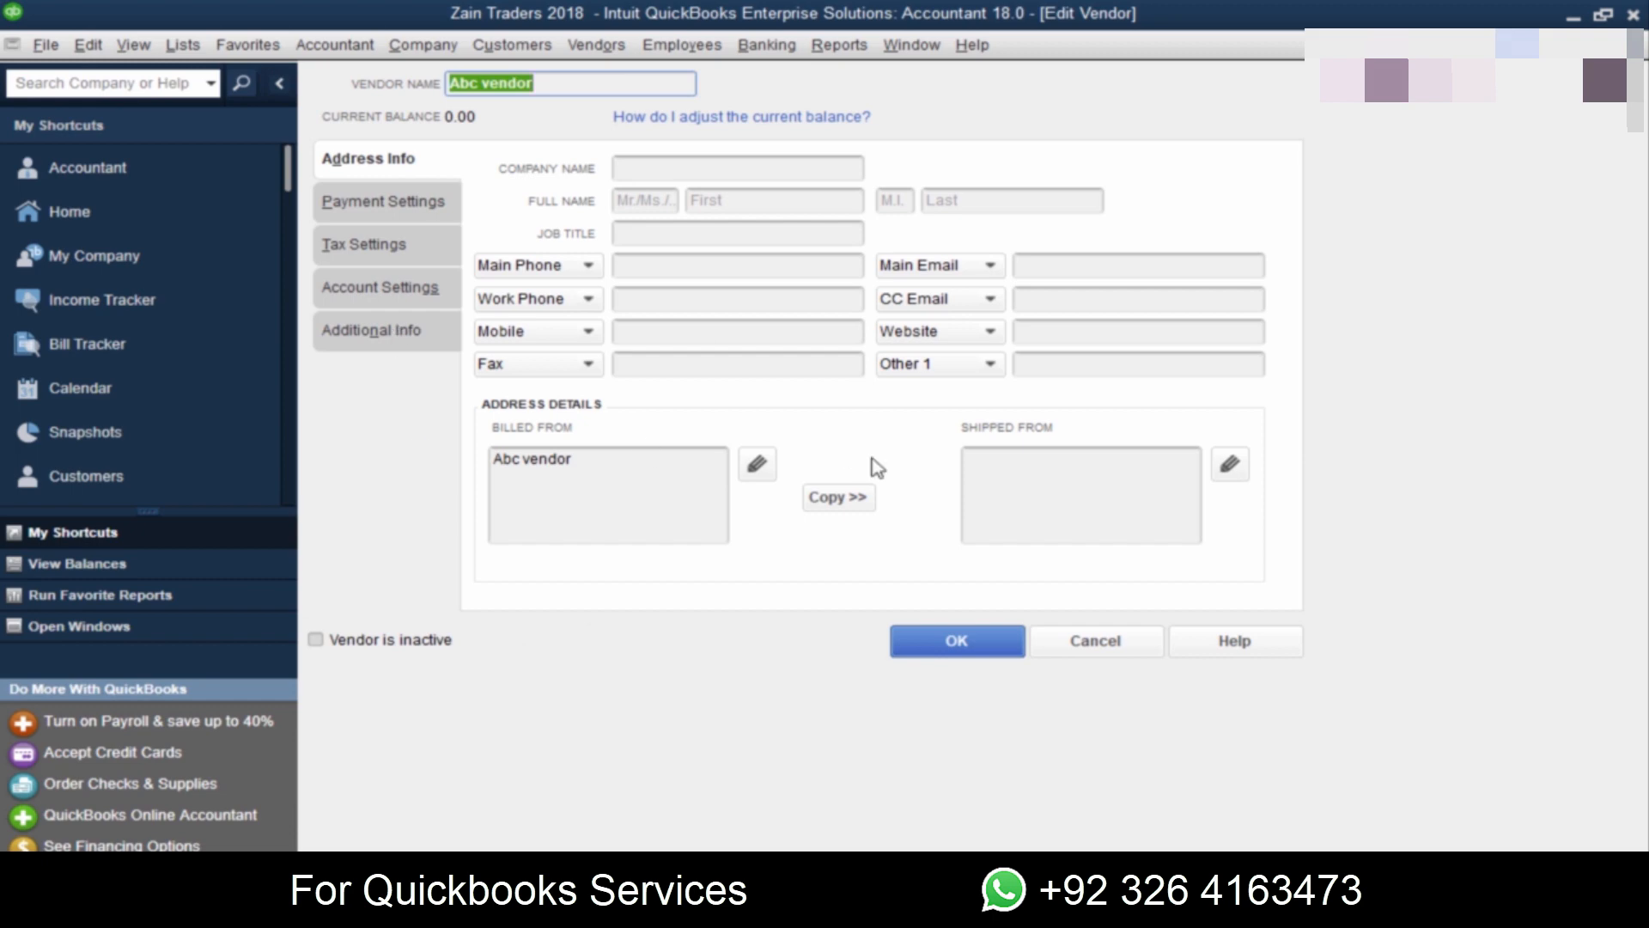
click(1112, 657)
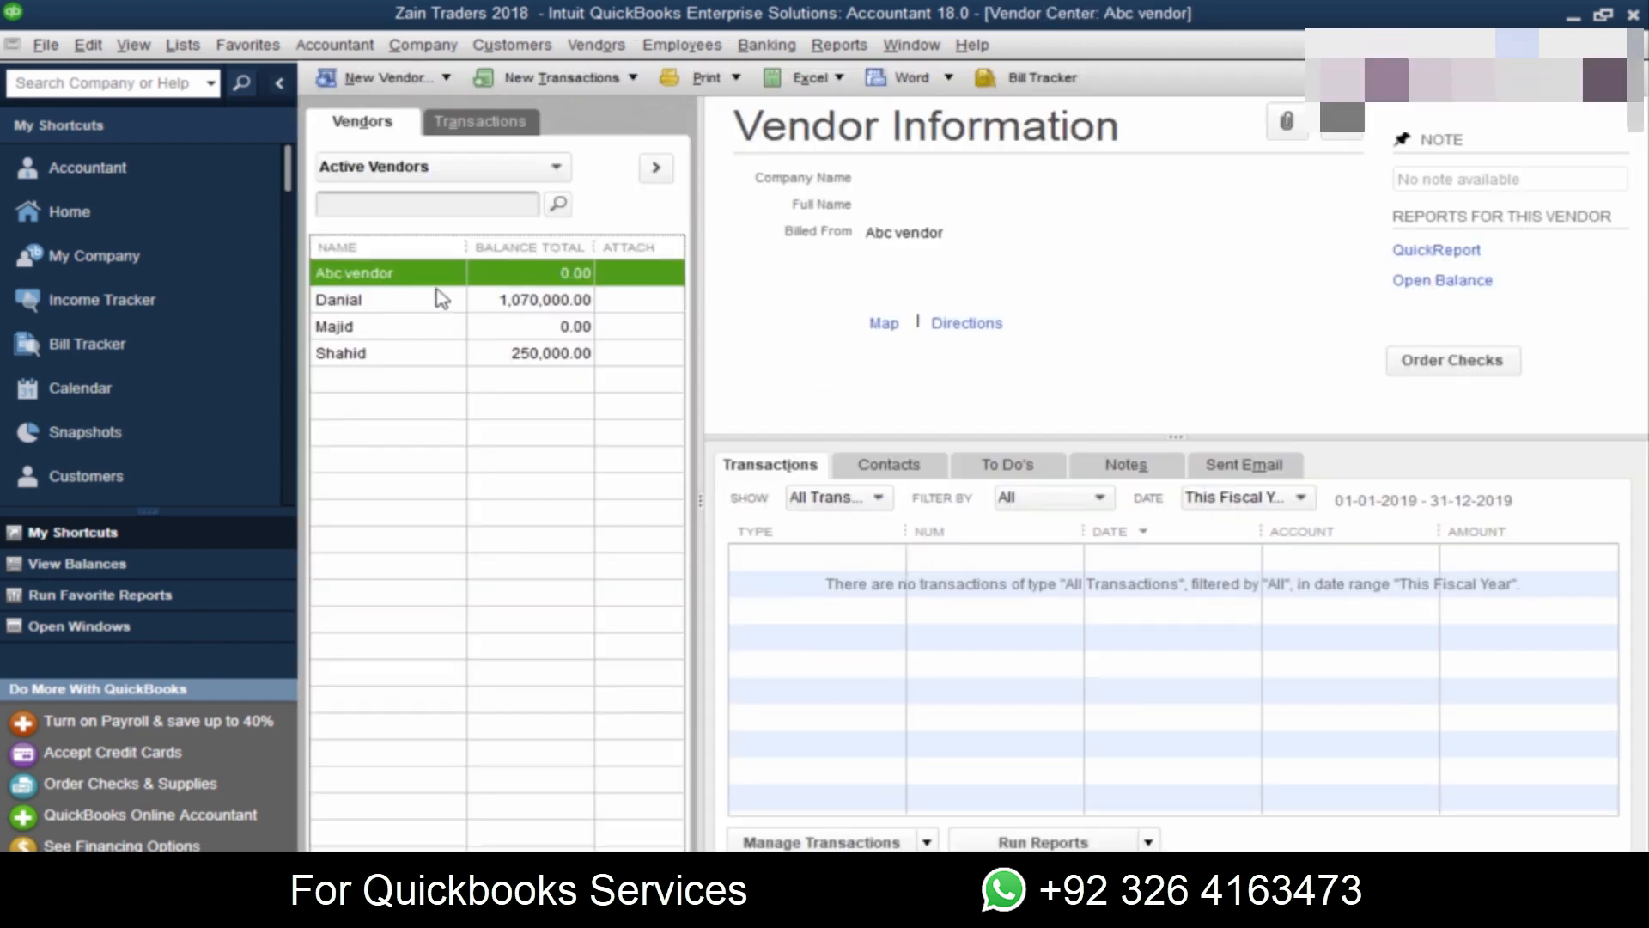
Step: Delete Abc vendor from the vendor list and close the Vendor Center
right_click(341, 277)
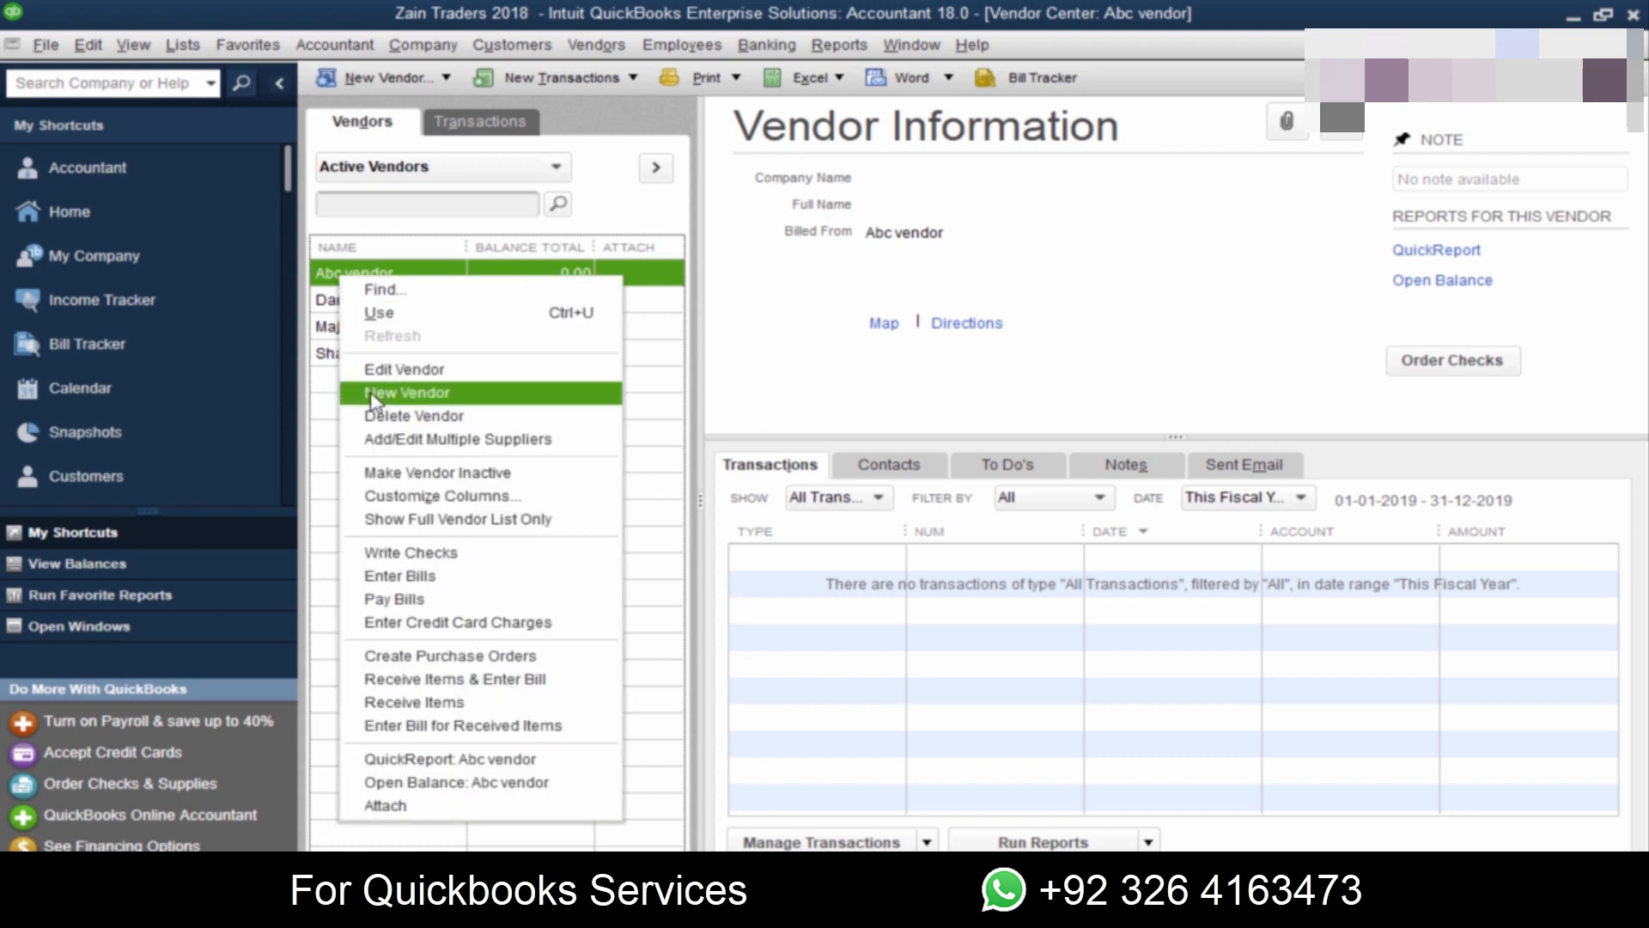
click(389, 417)
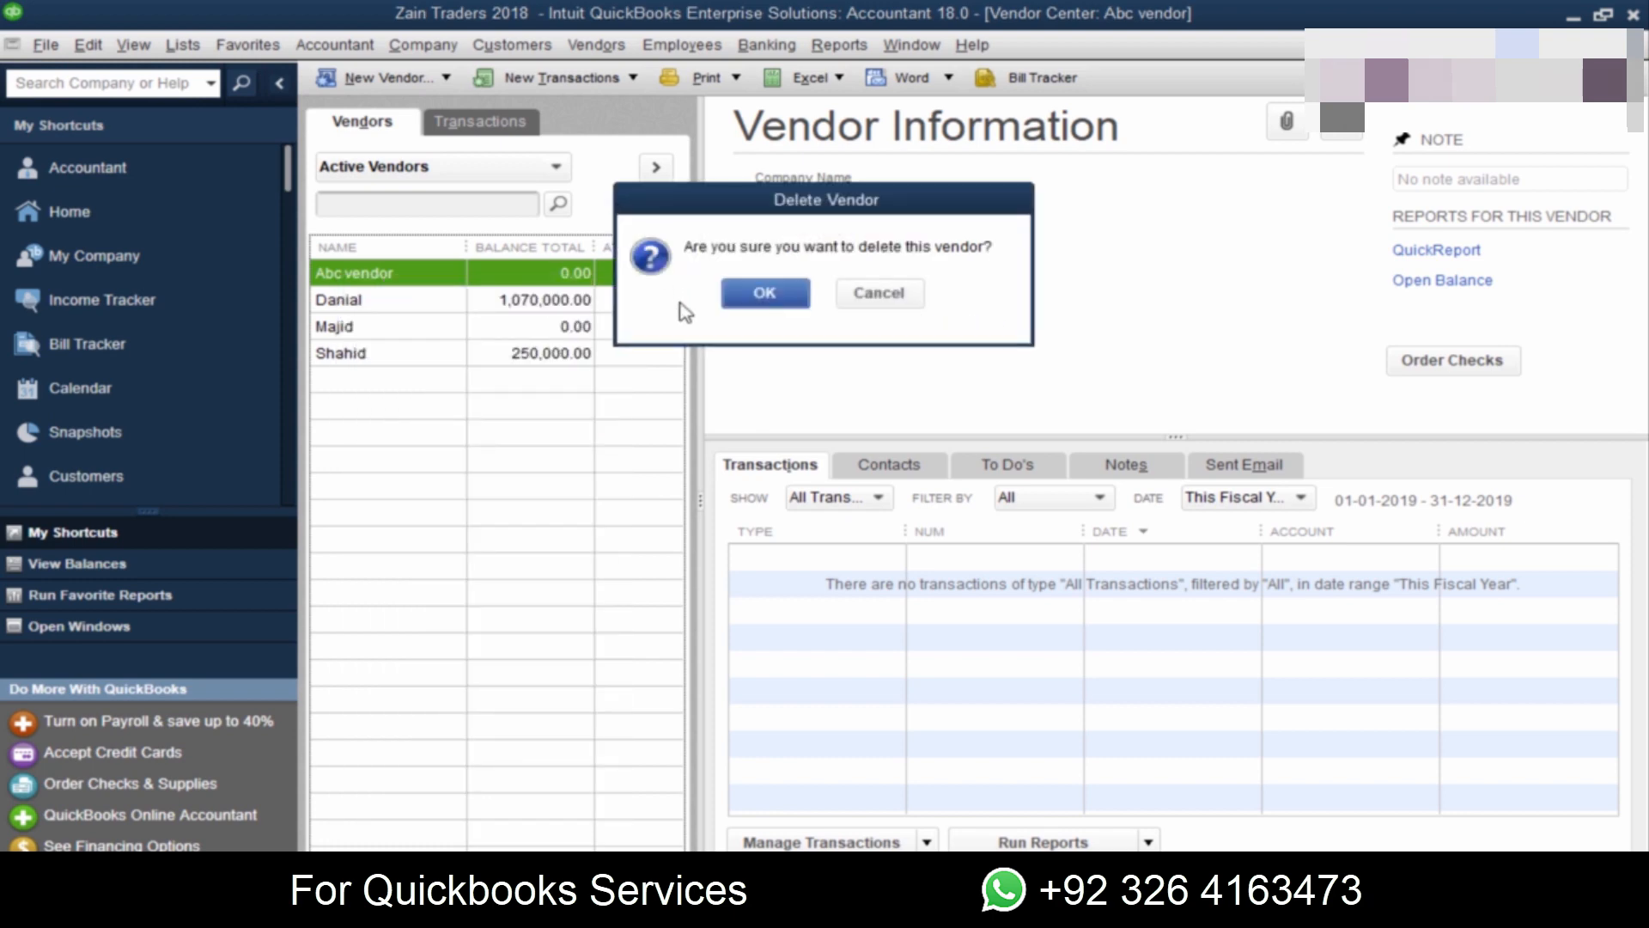
click(789, 296)
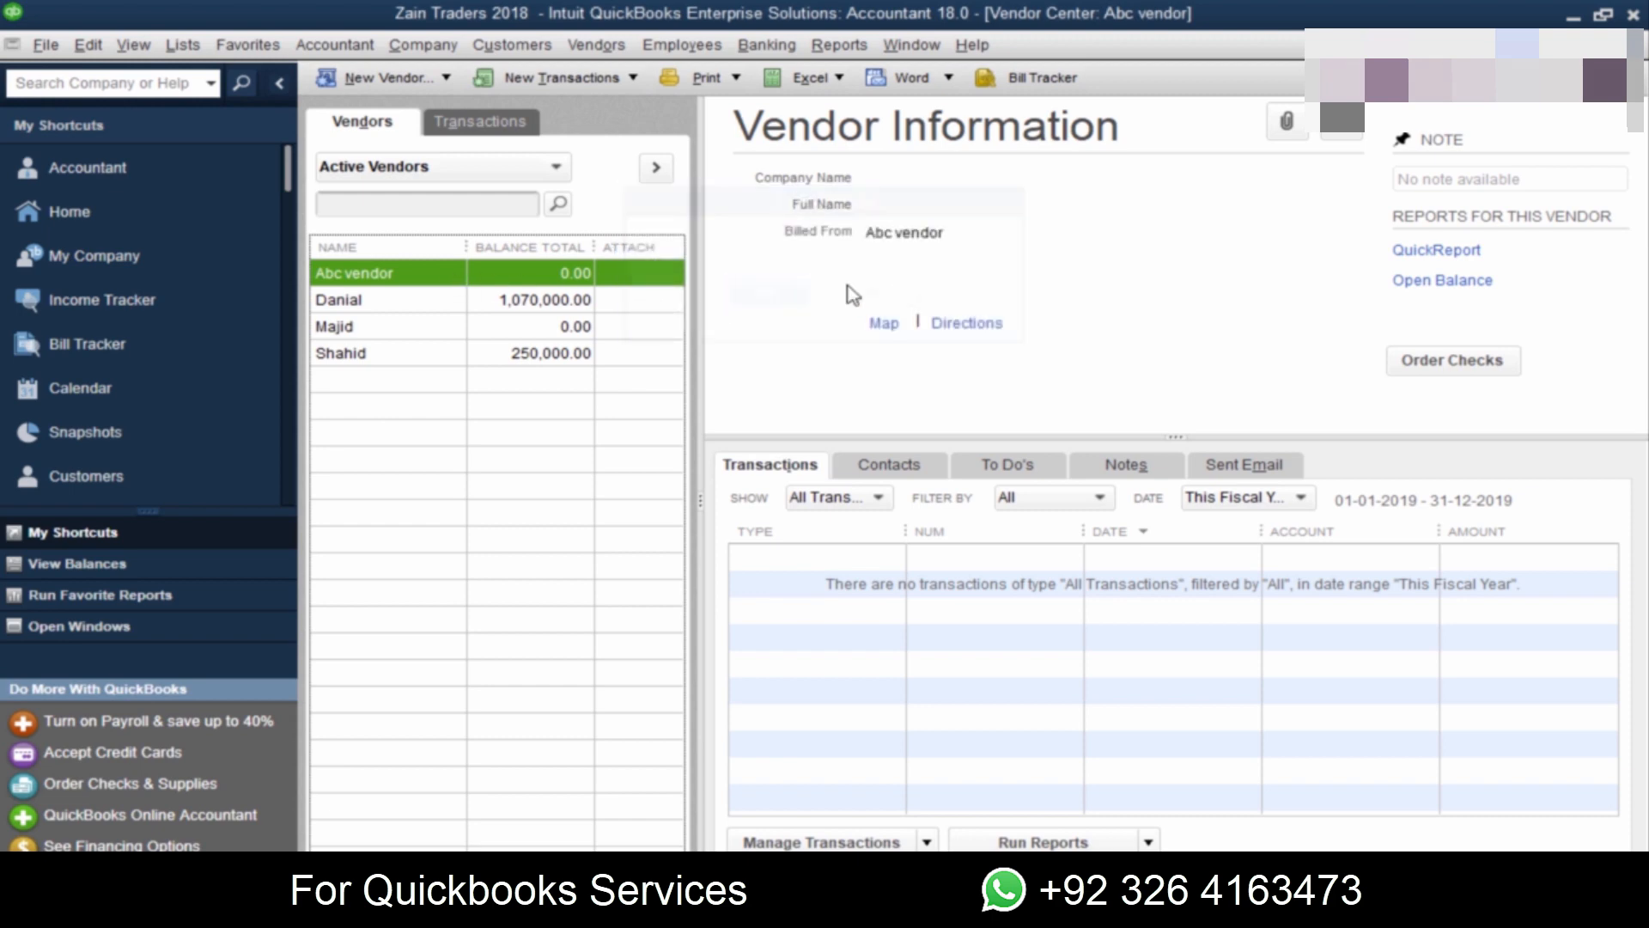
click(1633, 46)
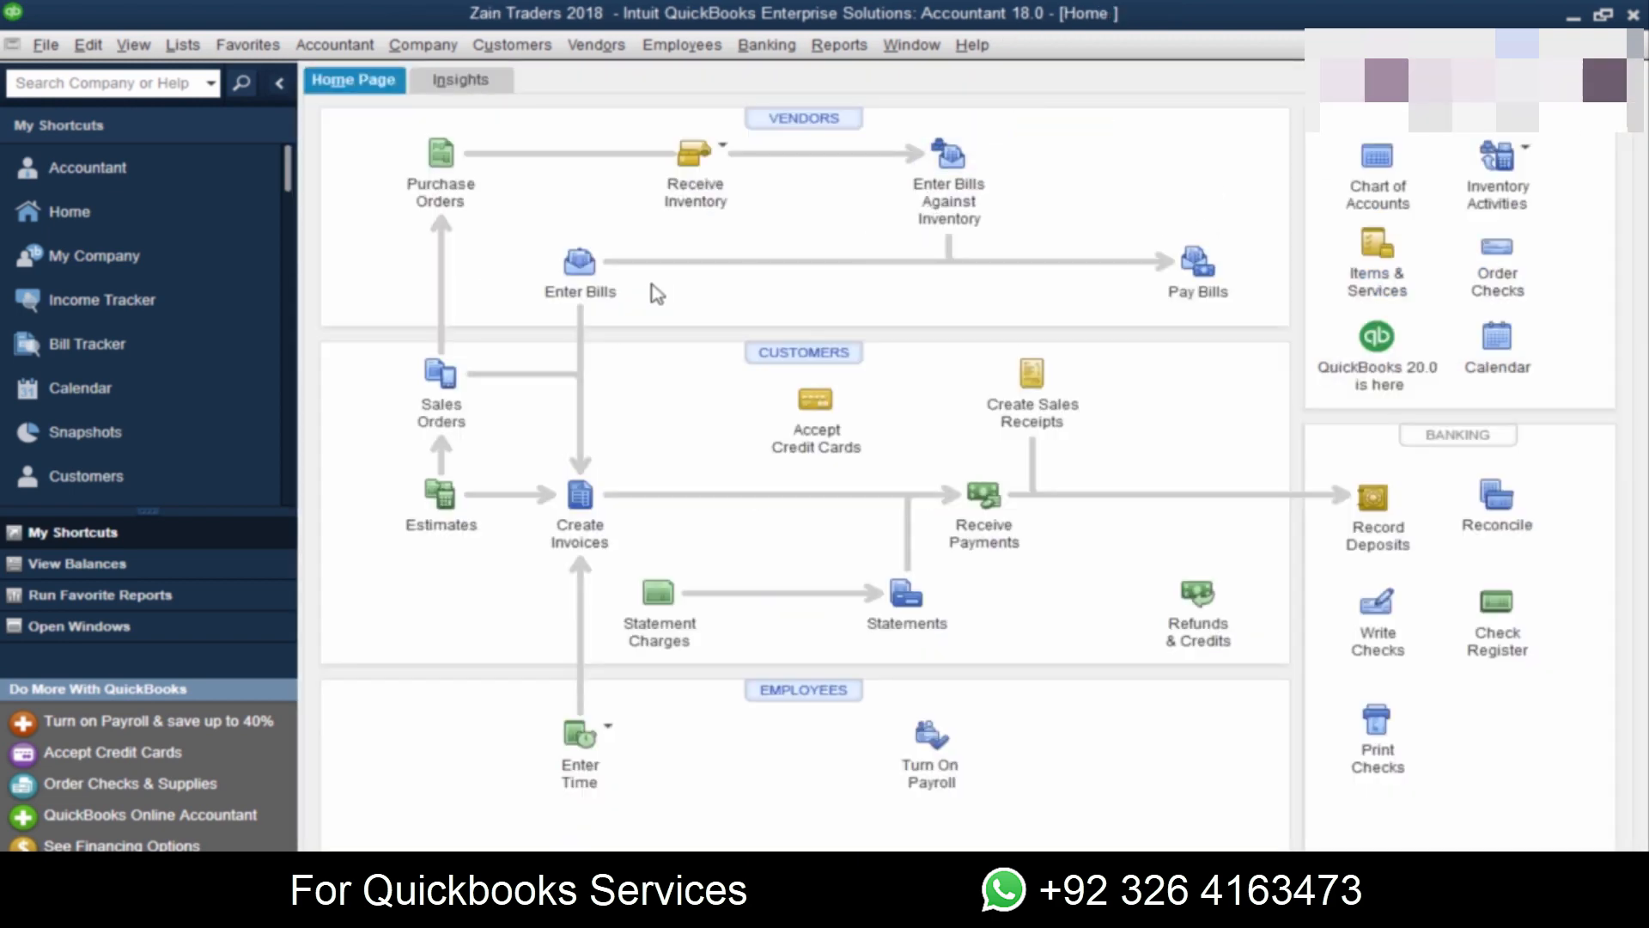
Step: Start a new vendor bill and assign it to the vendor from the Jan 09, 2018 purchase
click(579, 261)
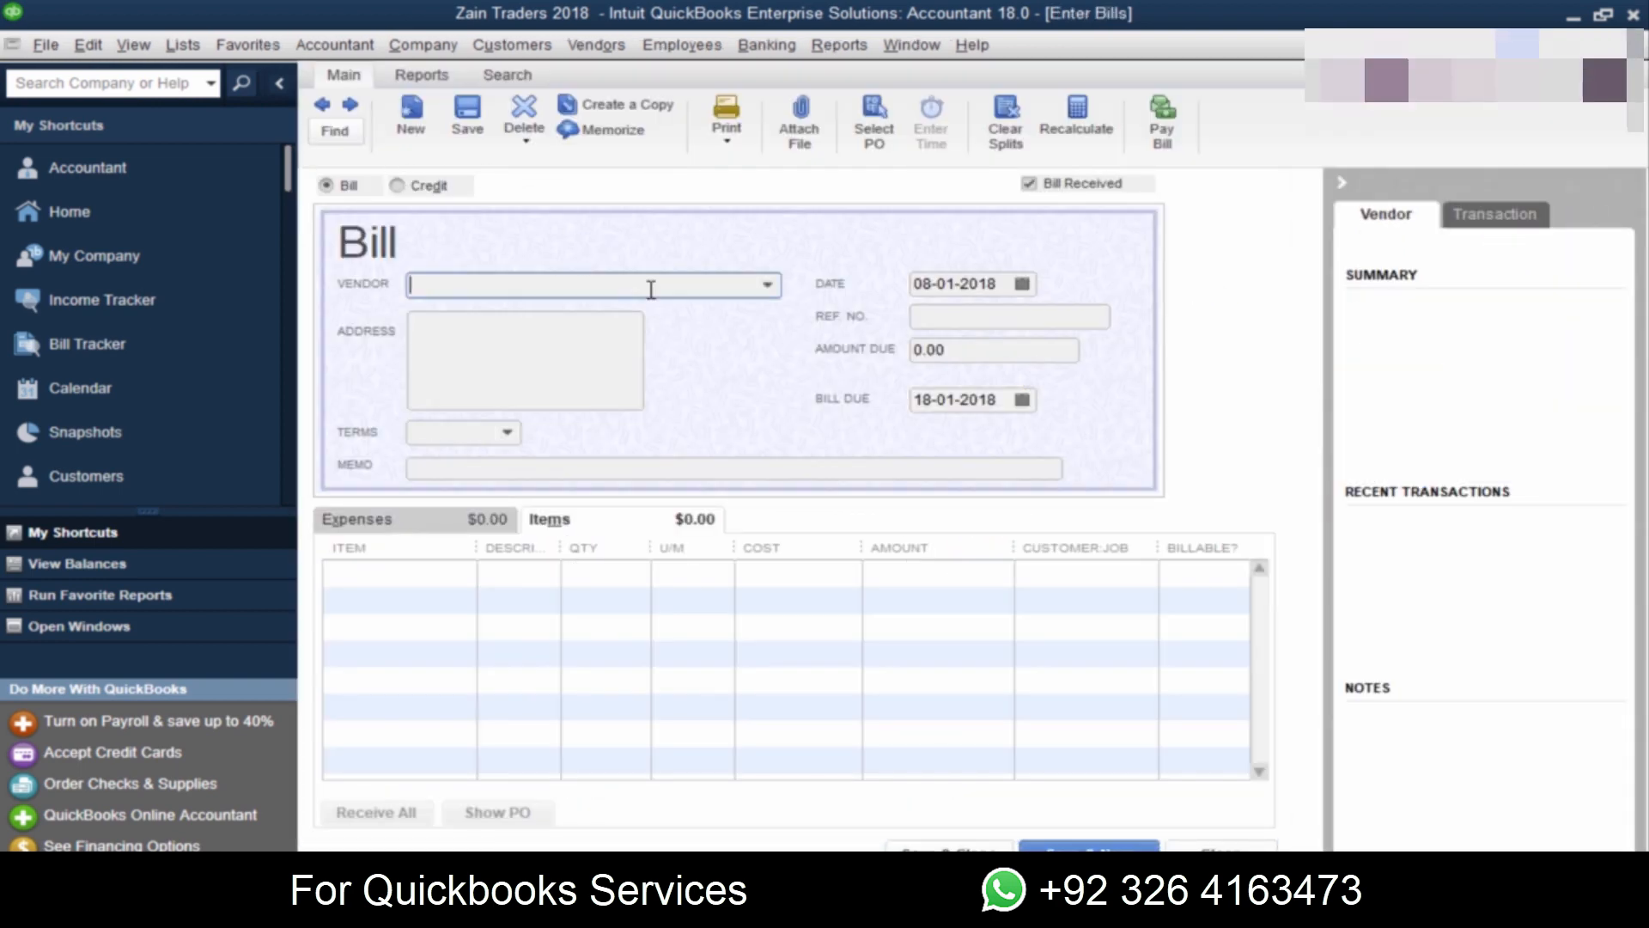
text(man)
key(BackSpace)
text(jid)
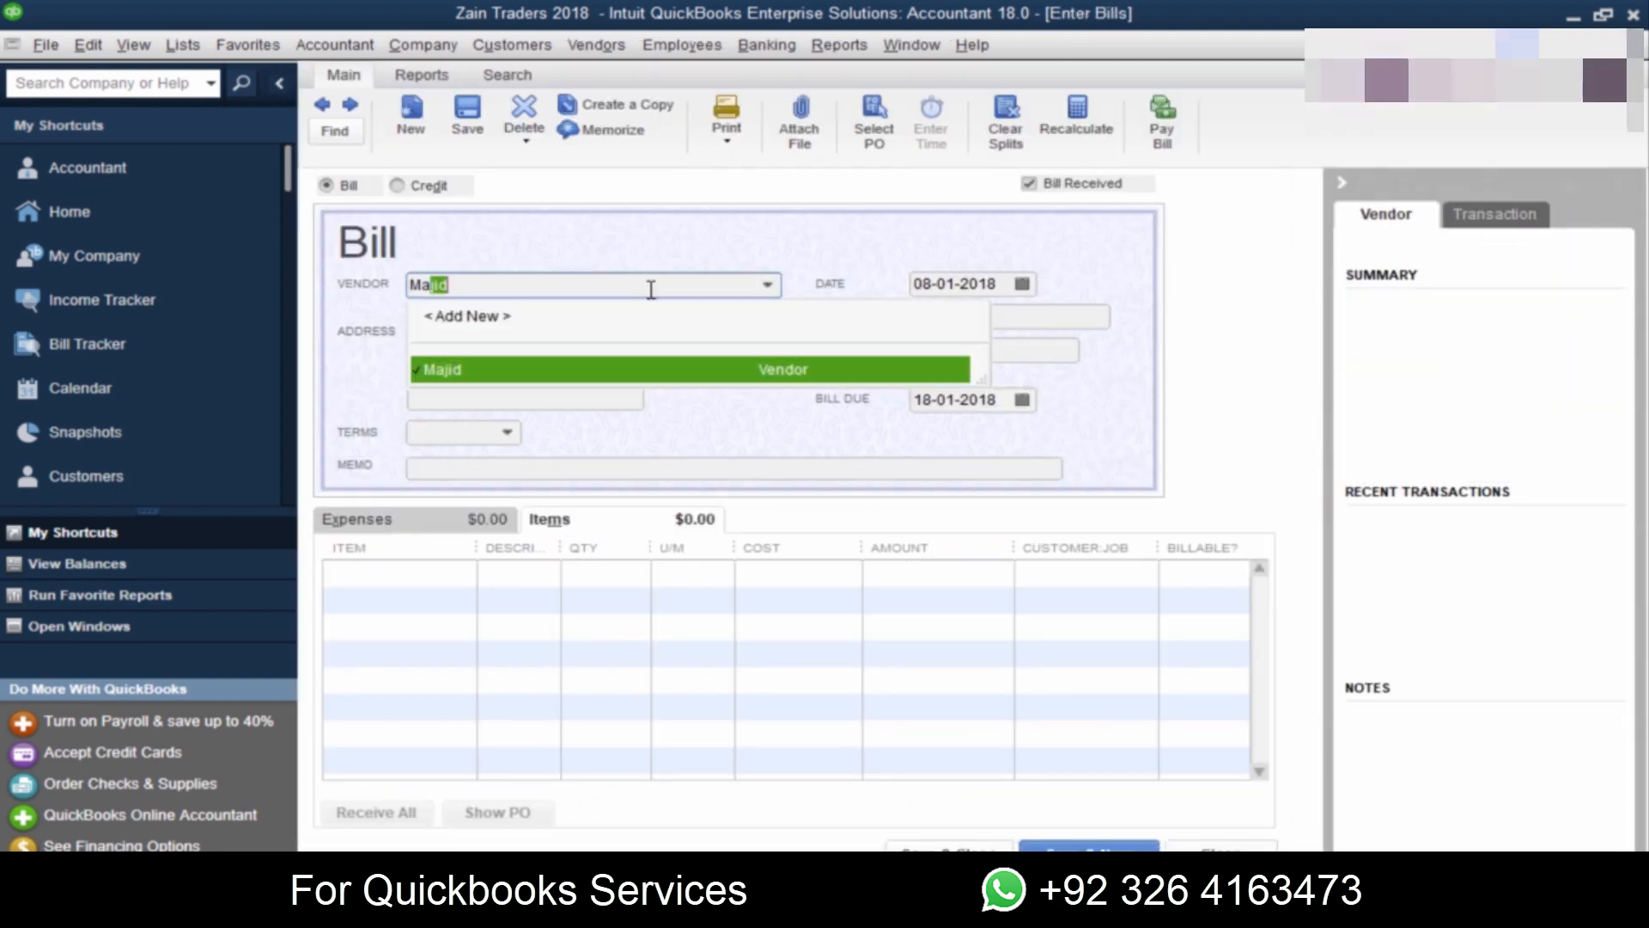
key(Tab)
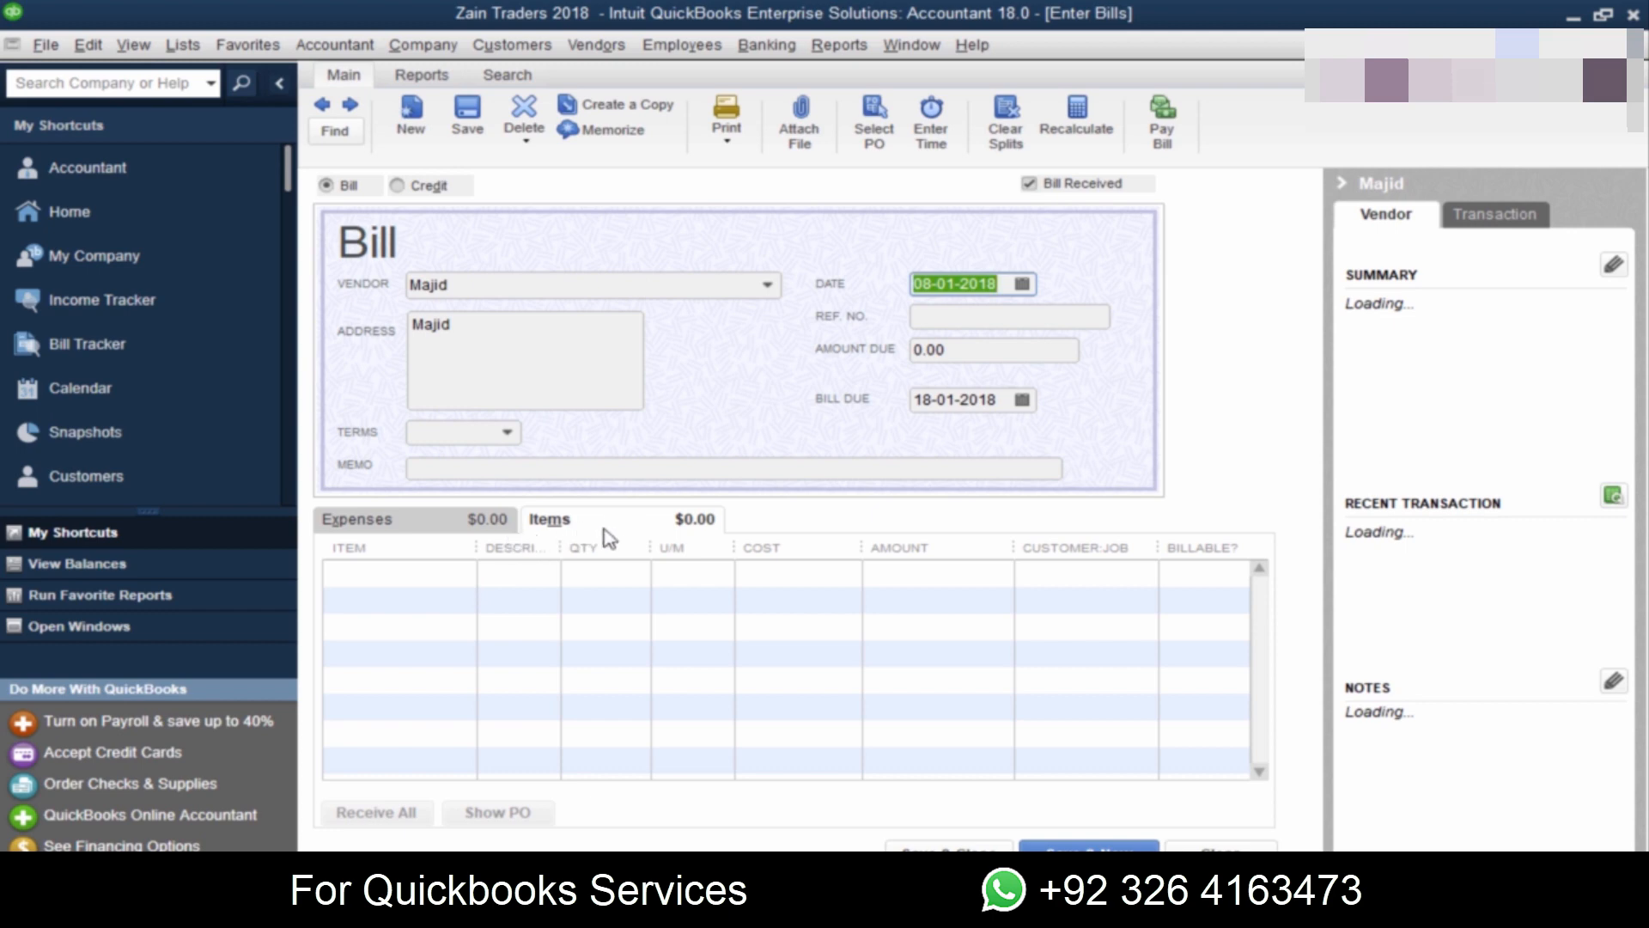
Step: Check the Jan 09 purchase in Zain-Traders-2018.pdf and enter Corolla Wind Screen as the bill's first item
click(382, 604)
key(alt+Tab)
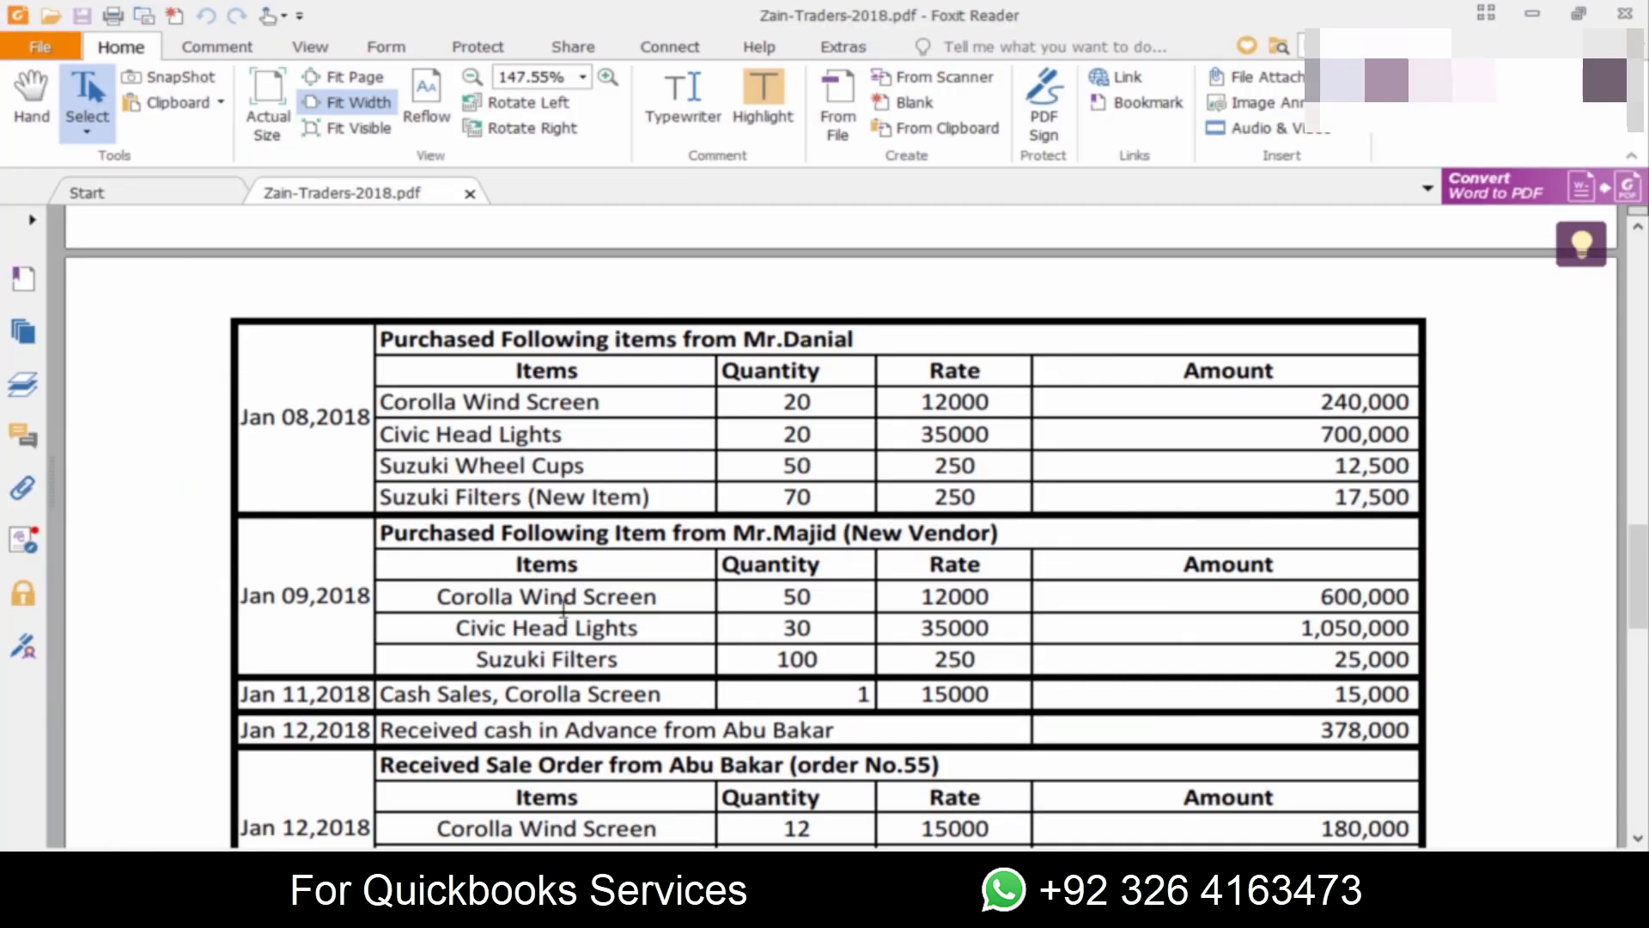
key(alt+Tab)
text(Corolla Wind Screen)
key(Tab)
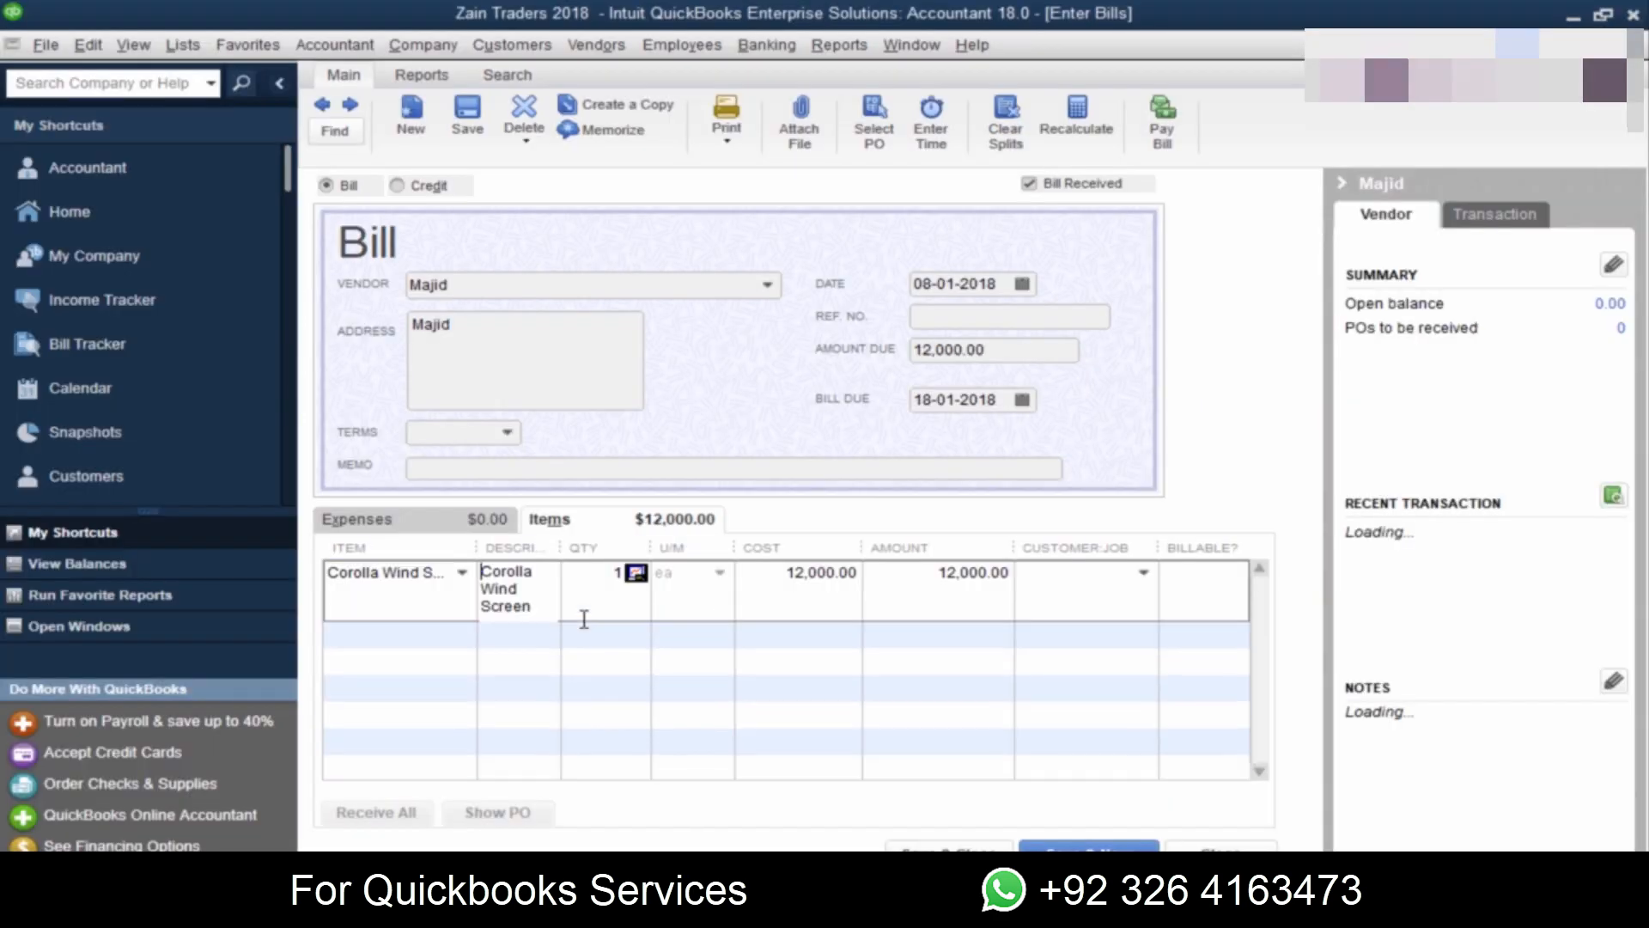
Step: Set the Corolla Wind Screen quantity to 50, checking the line against the purchase list in the PDF
key(alt+Tab)
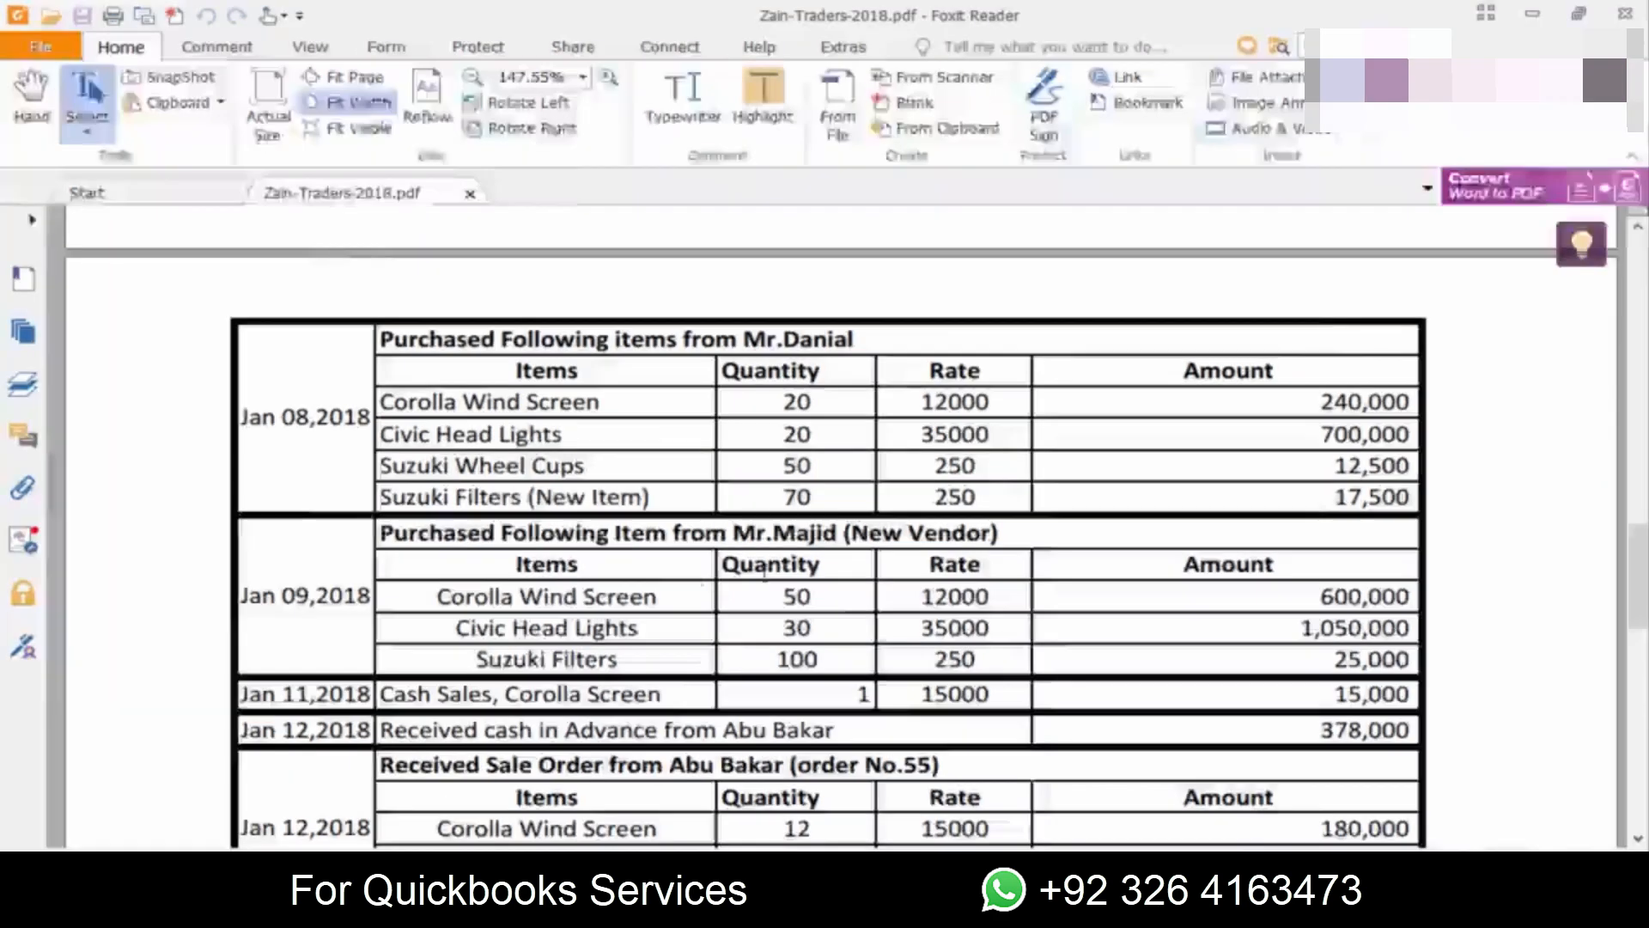
key(alt+Tab)
text(50)
key(Tab)
key(alt+Tab)
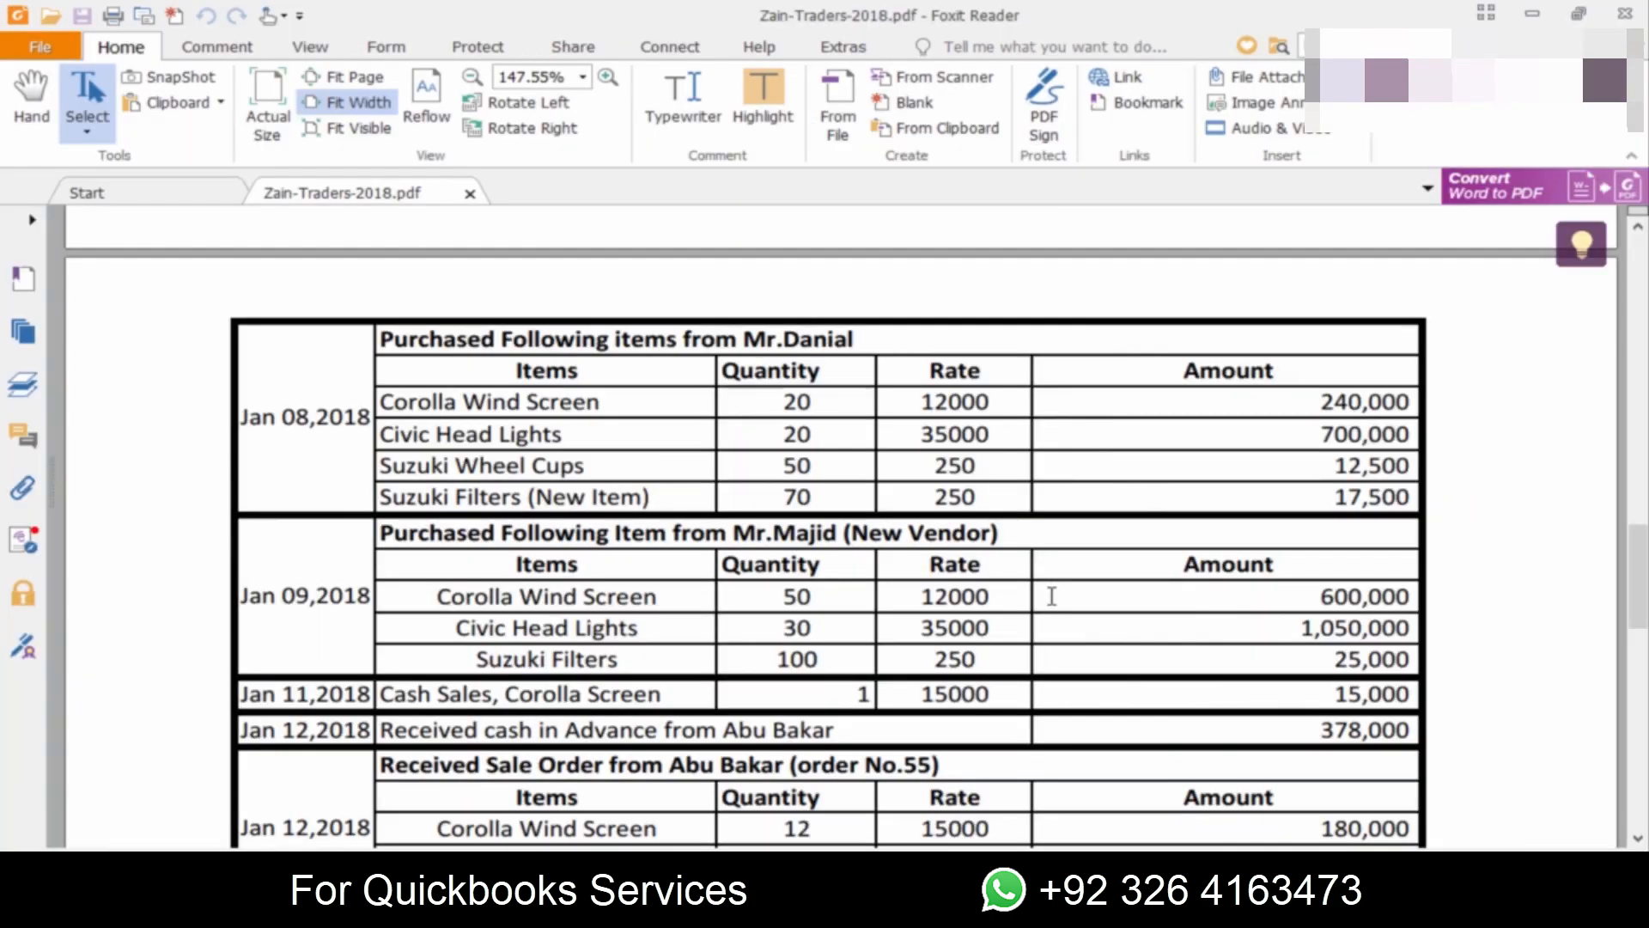
key(alt+Tab)
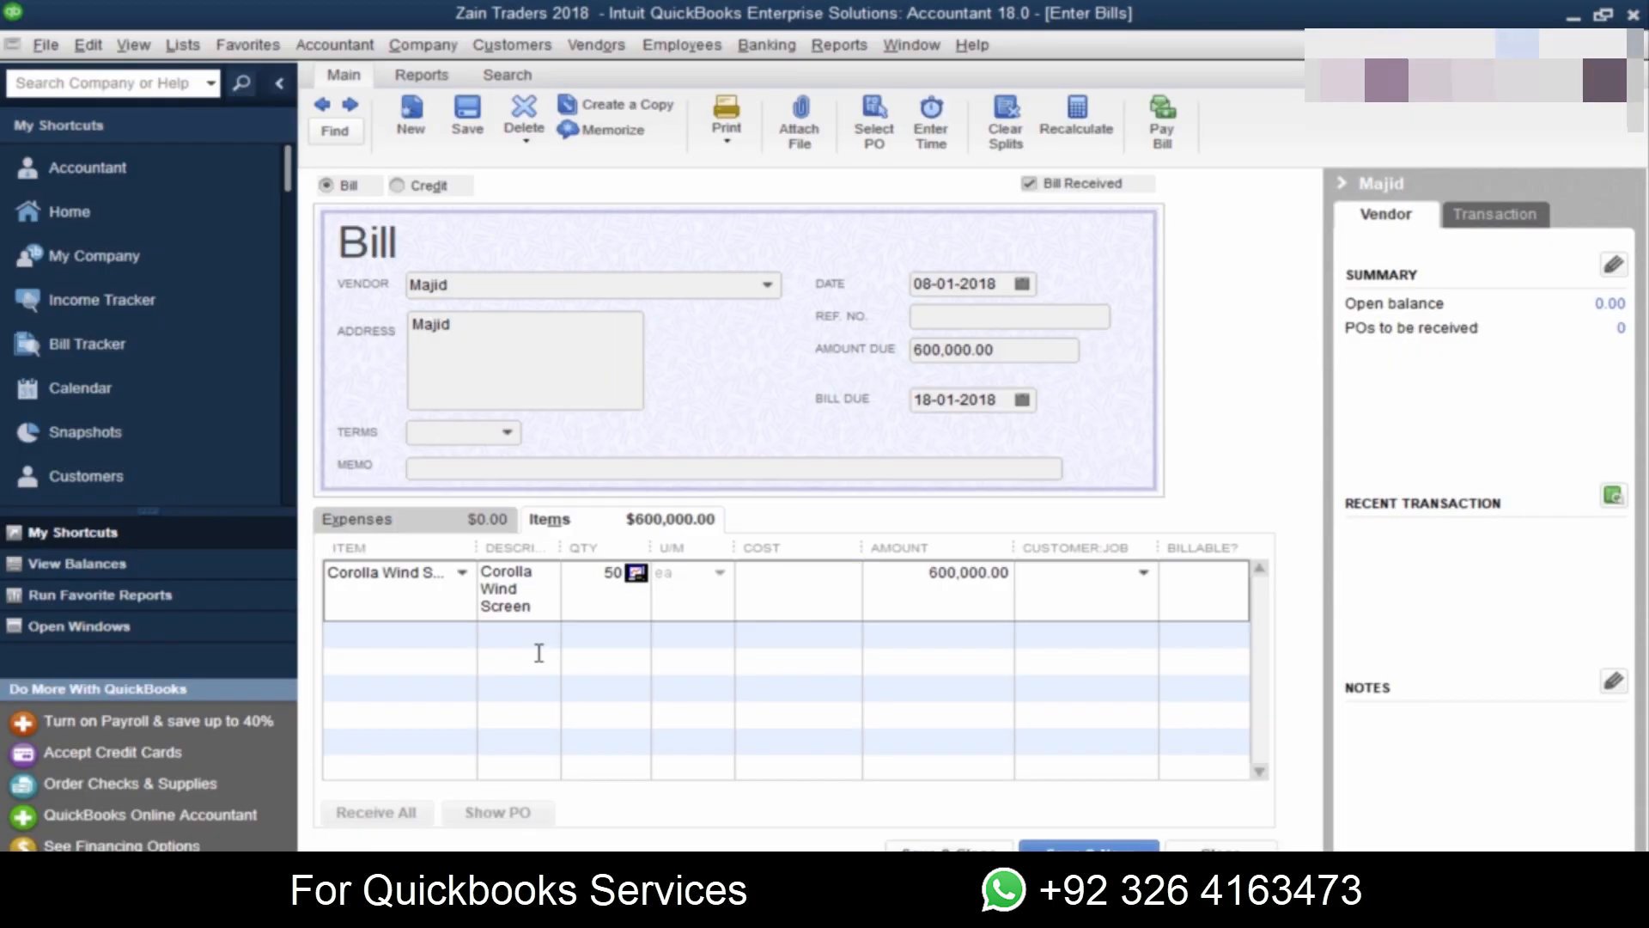
key(Tab)
key(Tab)
key(Tab)
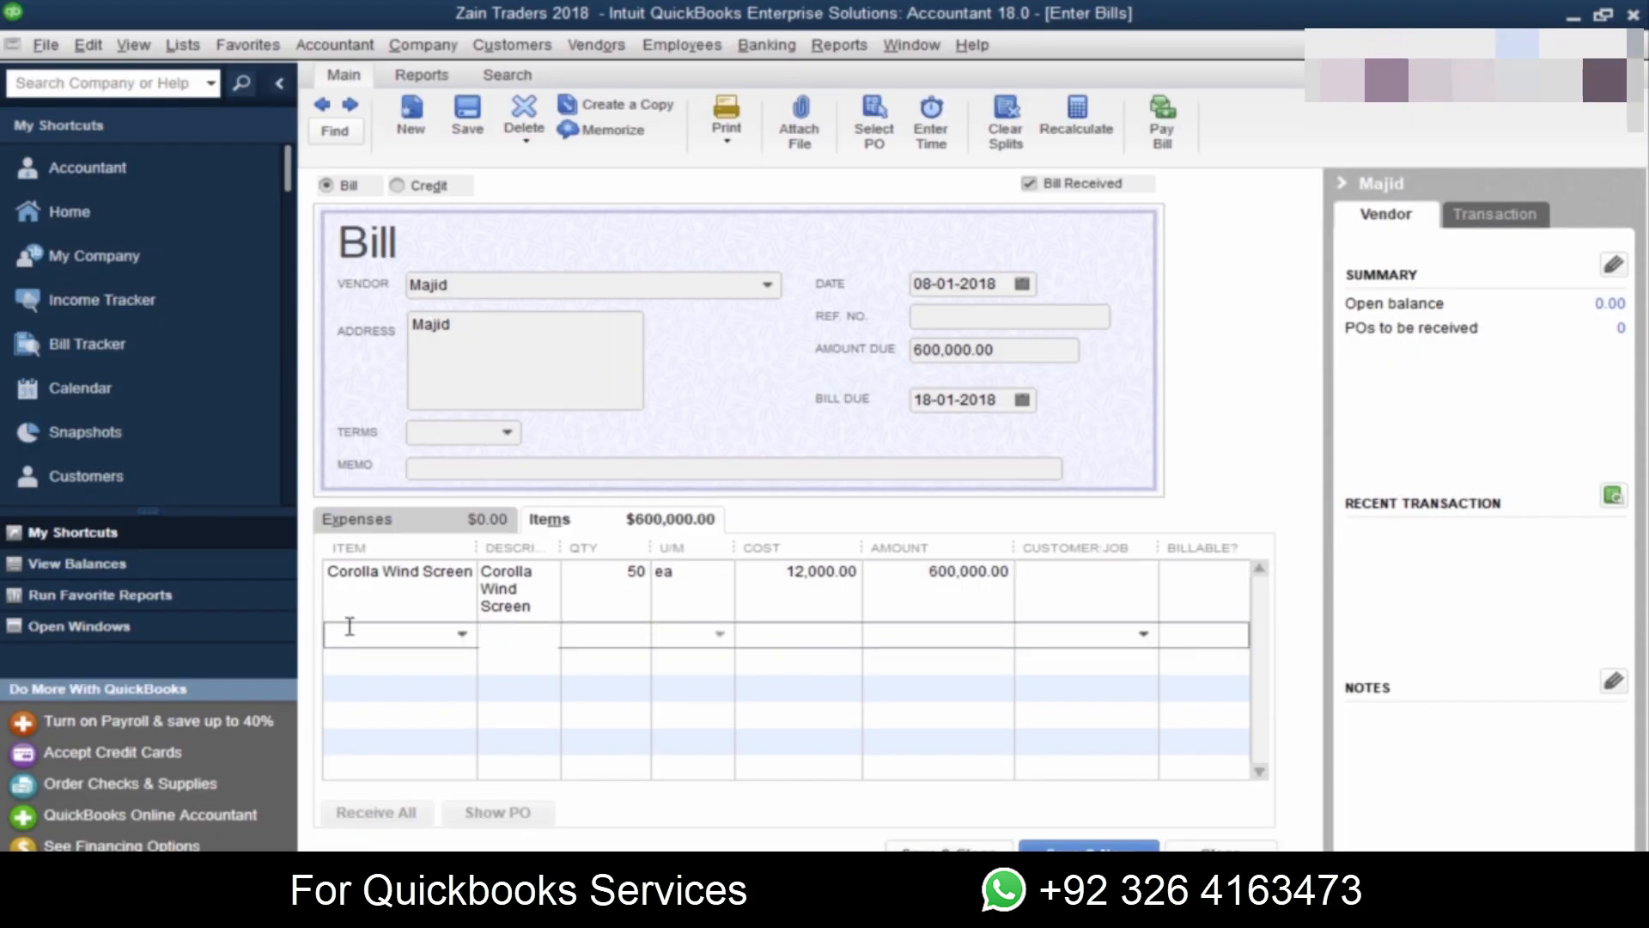
Step: Check the next purchased item in the PDF and add Civic head Lights as the bill's second item
key(alt+Tab)
key(alt+Tab)
click(462, 634)
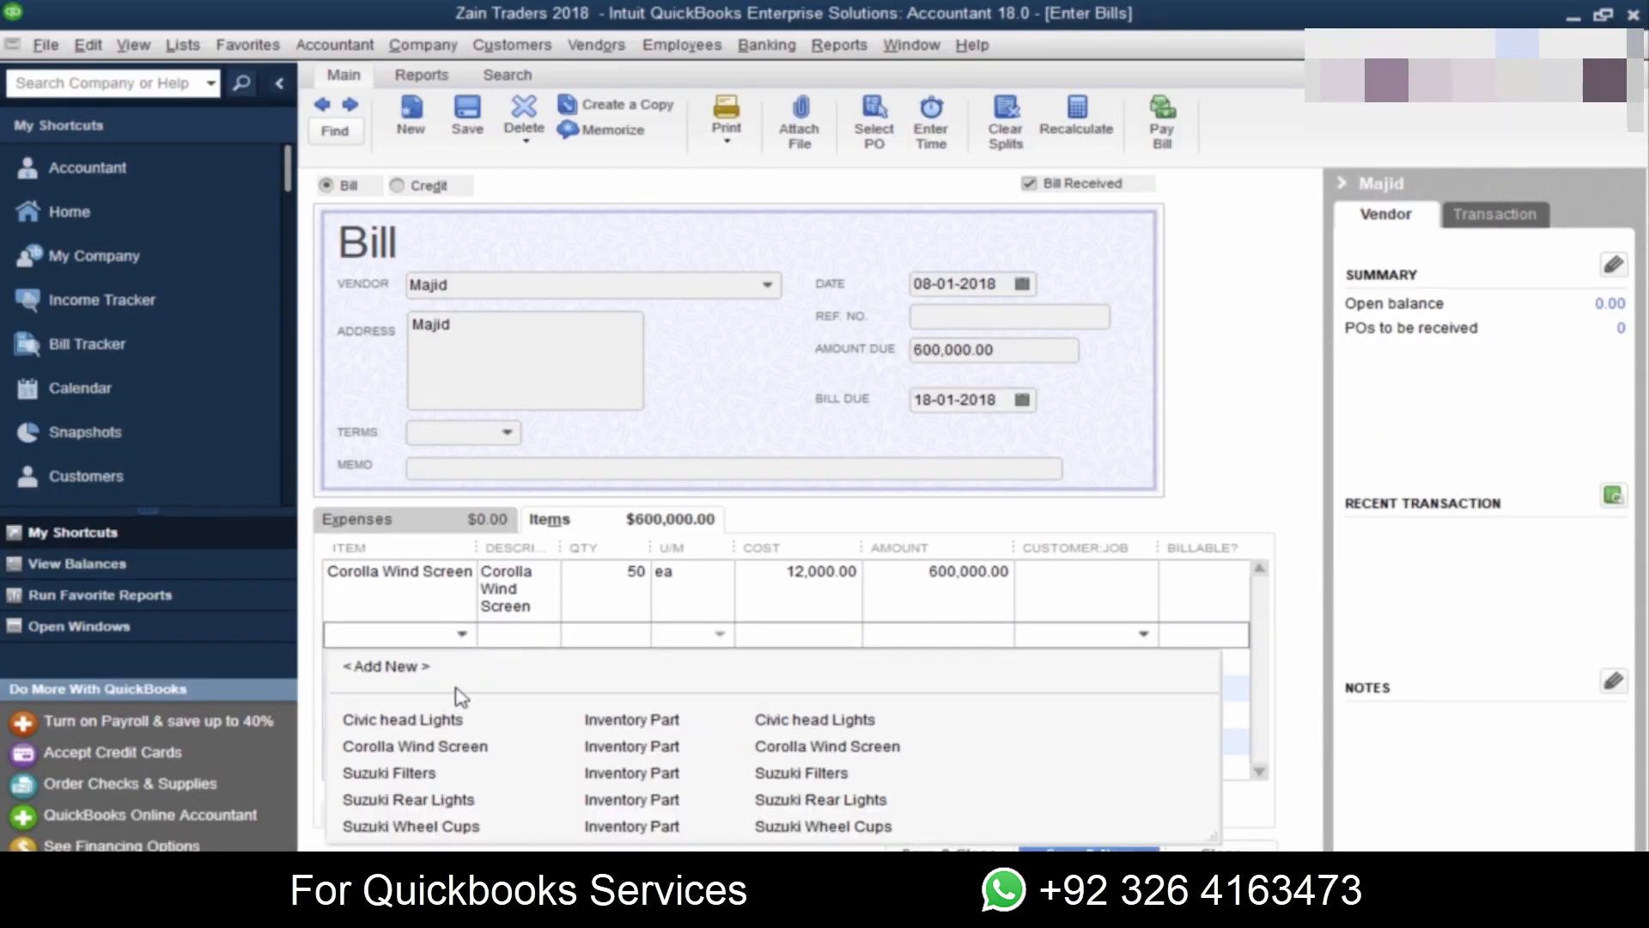
click(424, 722)
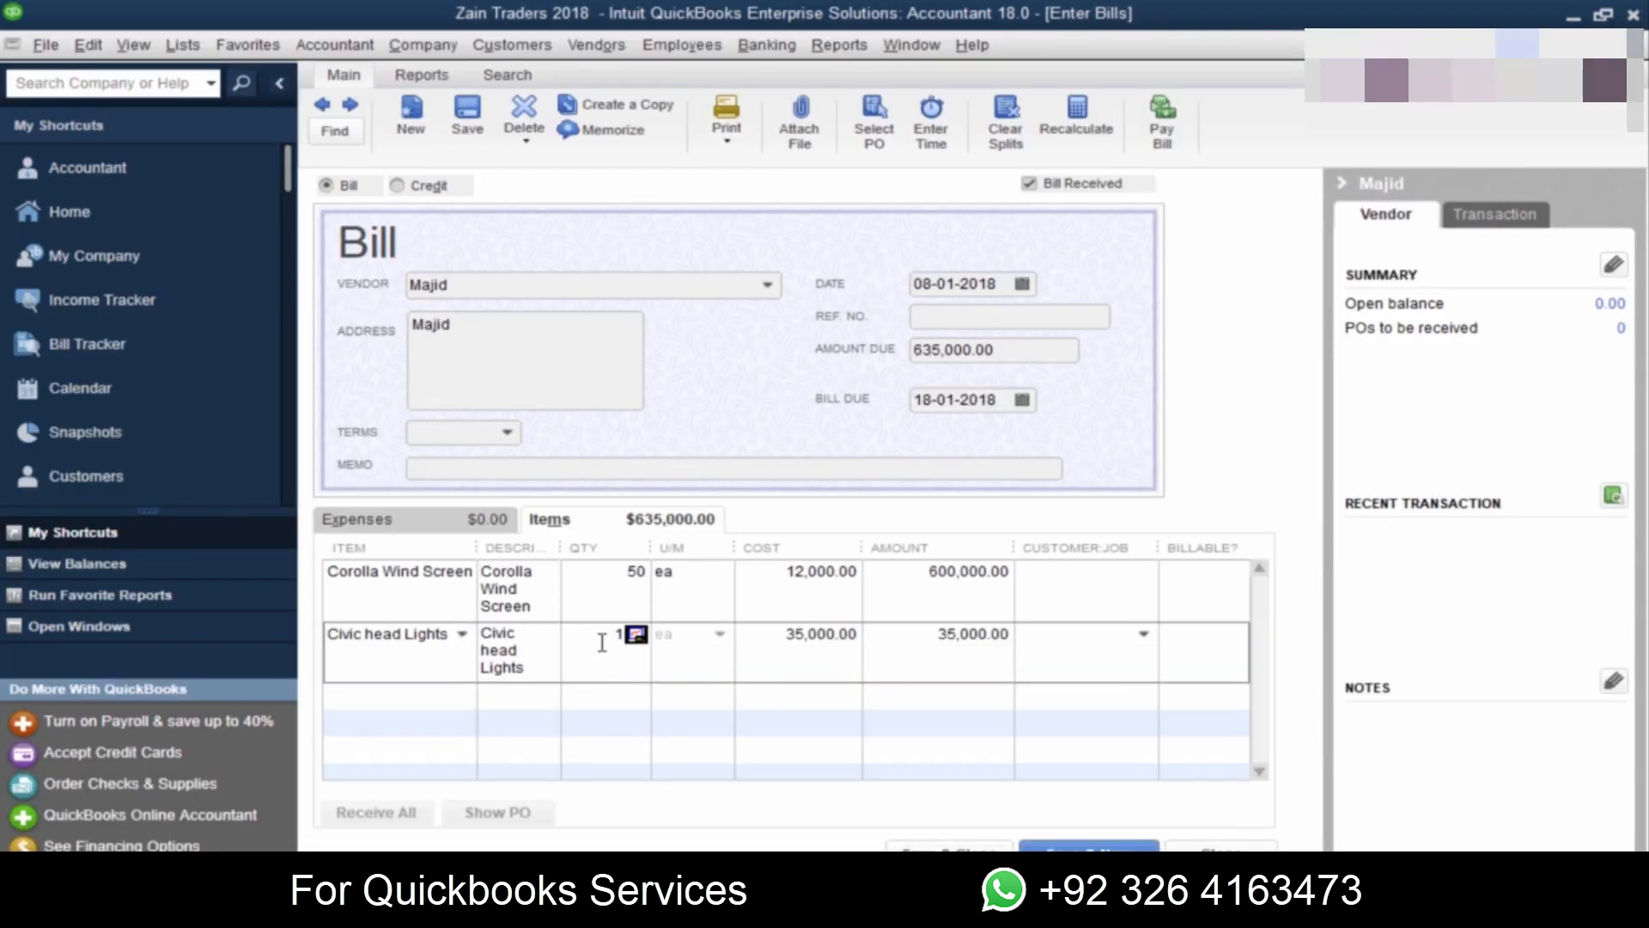
Step: Set the Civic head Lights quantity to 30, comparing its rate and amount with the PDF
key(alt+Tab)
key(alt+Tab)
text(30)
key(Tab)
key(alt+Tab)
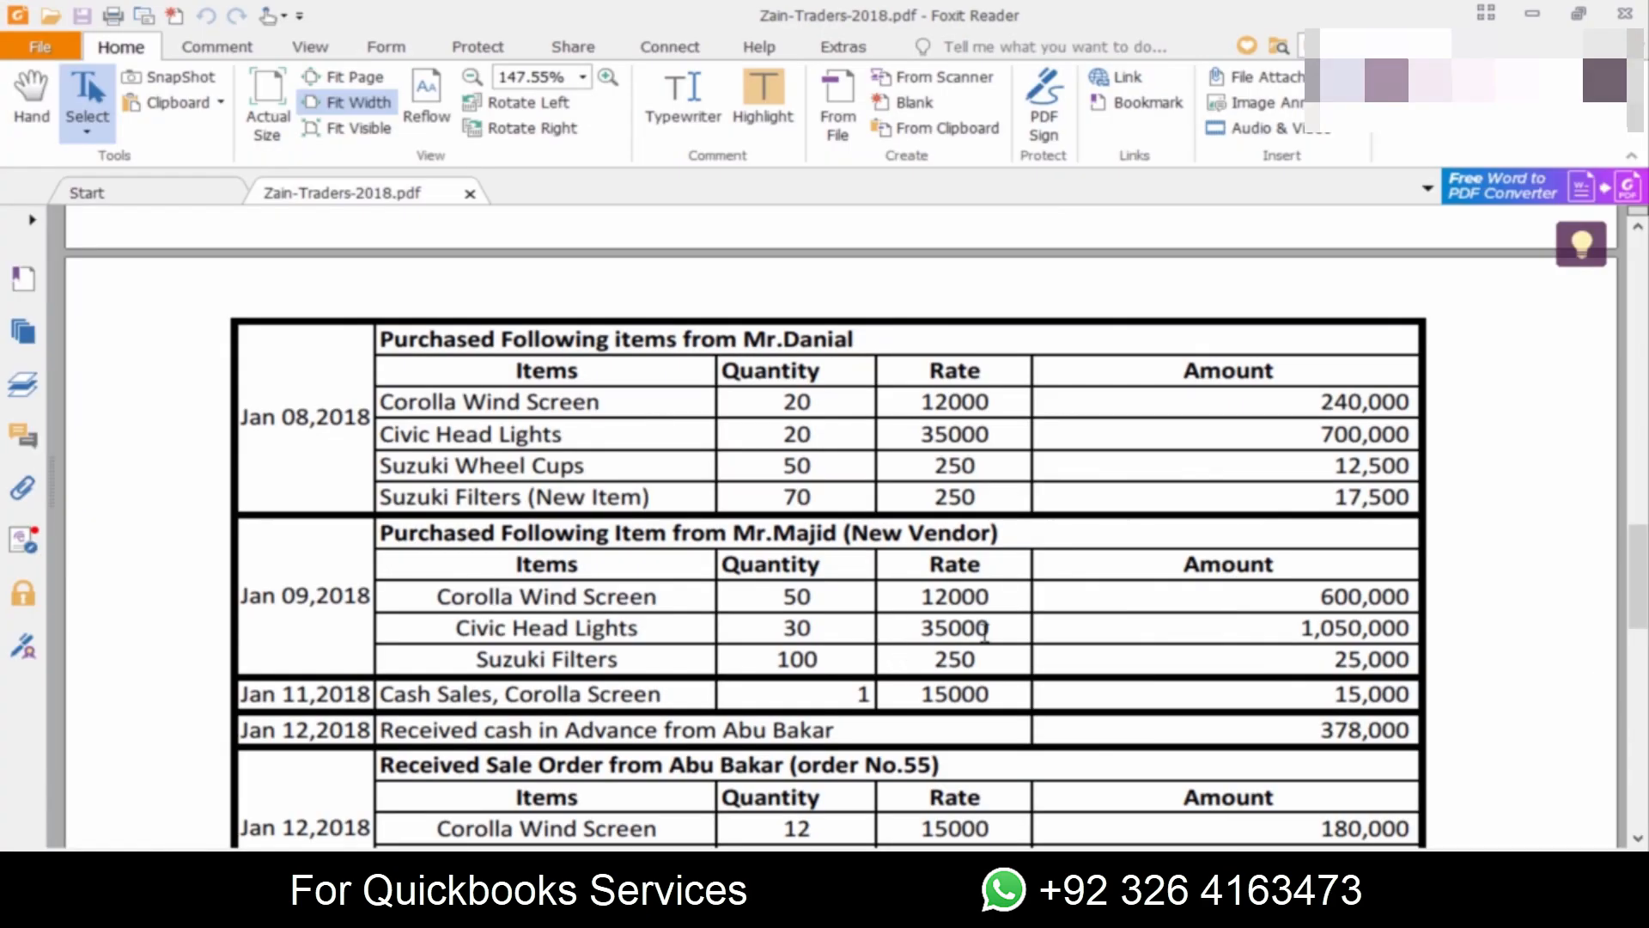
key(alt+Tab)
key(Tab)
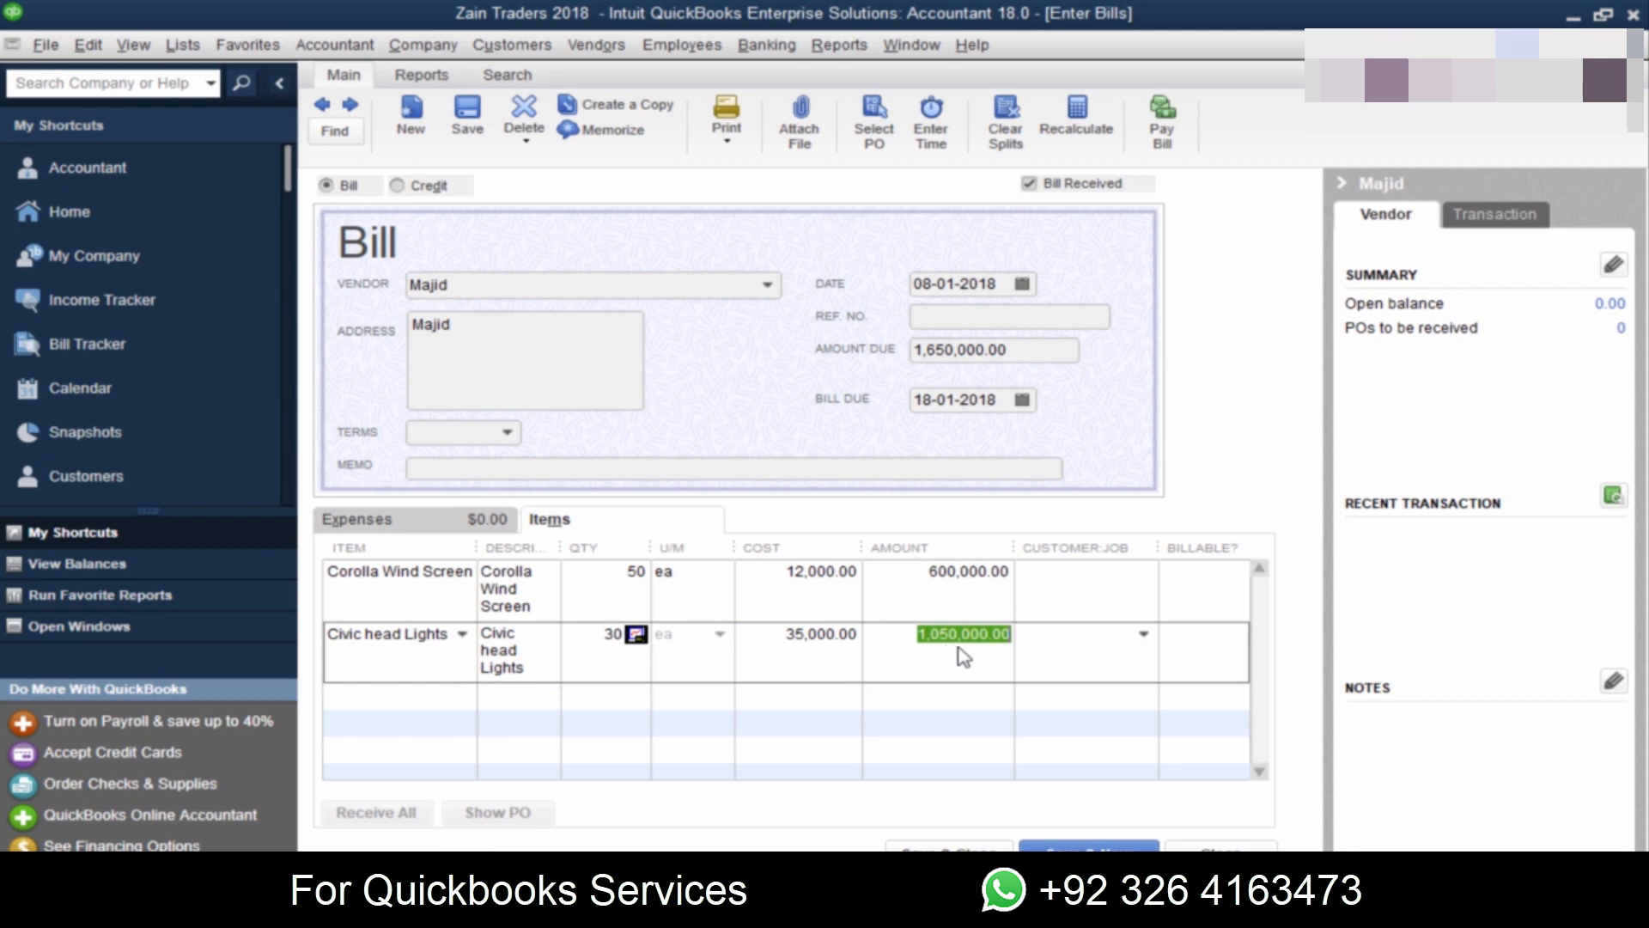
key(Tab)
key(Tab)
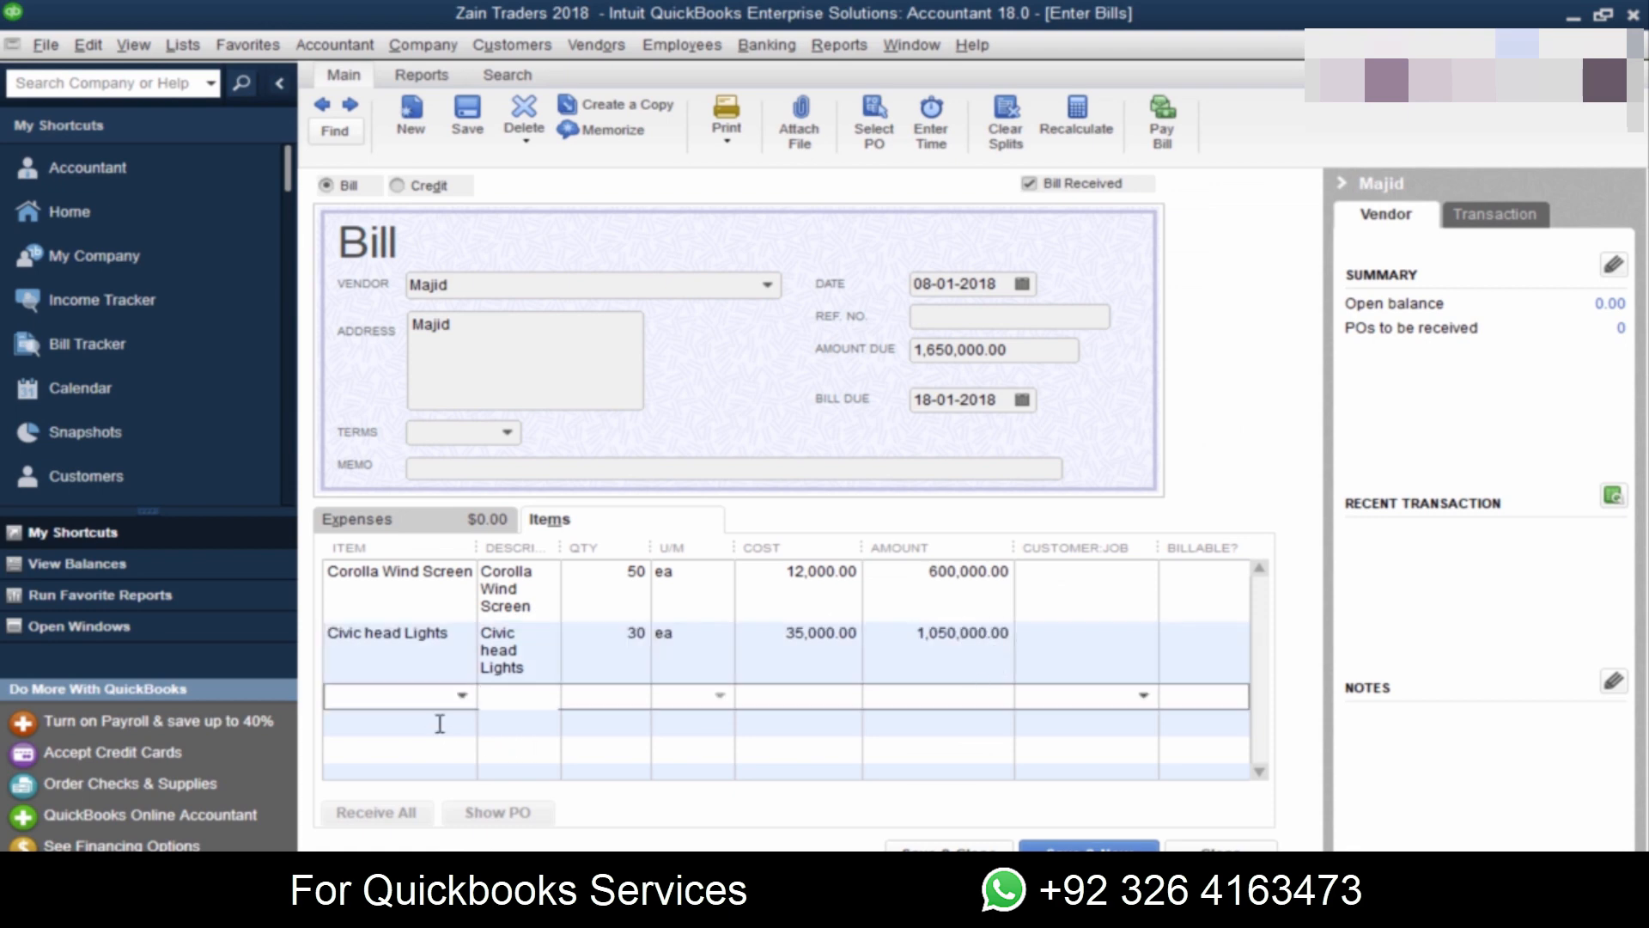
Step: Check the last Jan 09 item in the PDF and add Suzuki Filters as the bill's third item
key(alt+Tab)
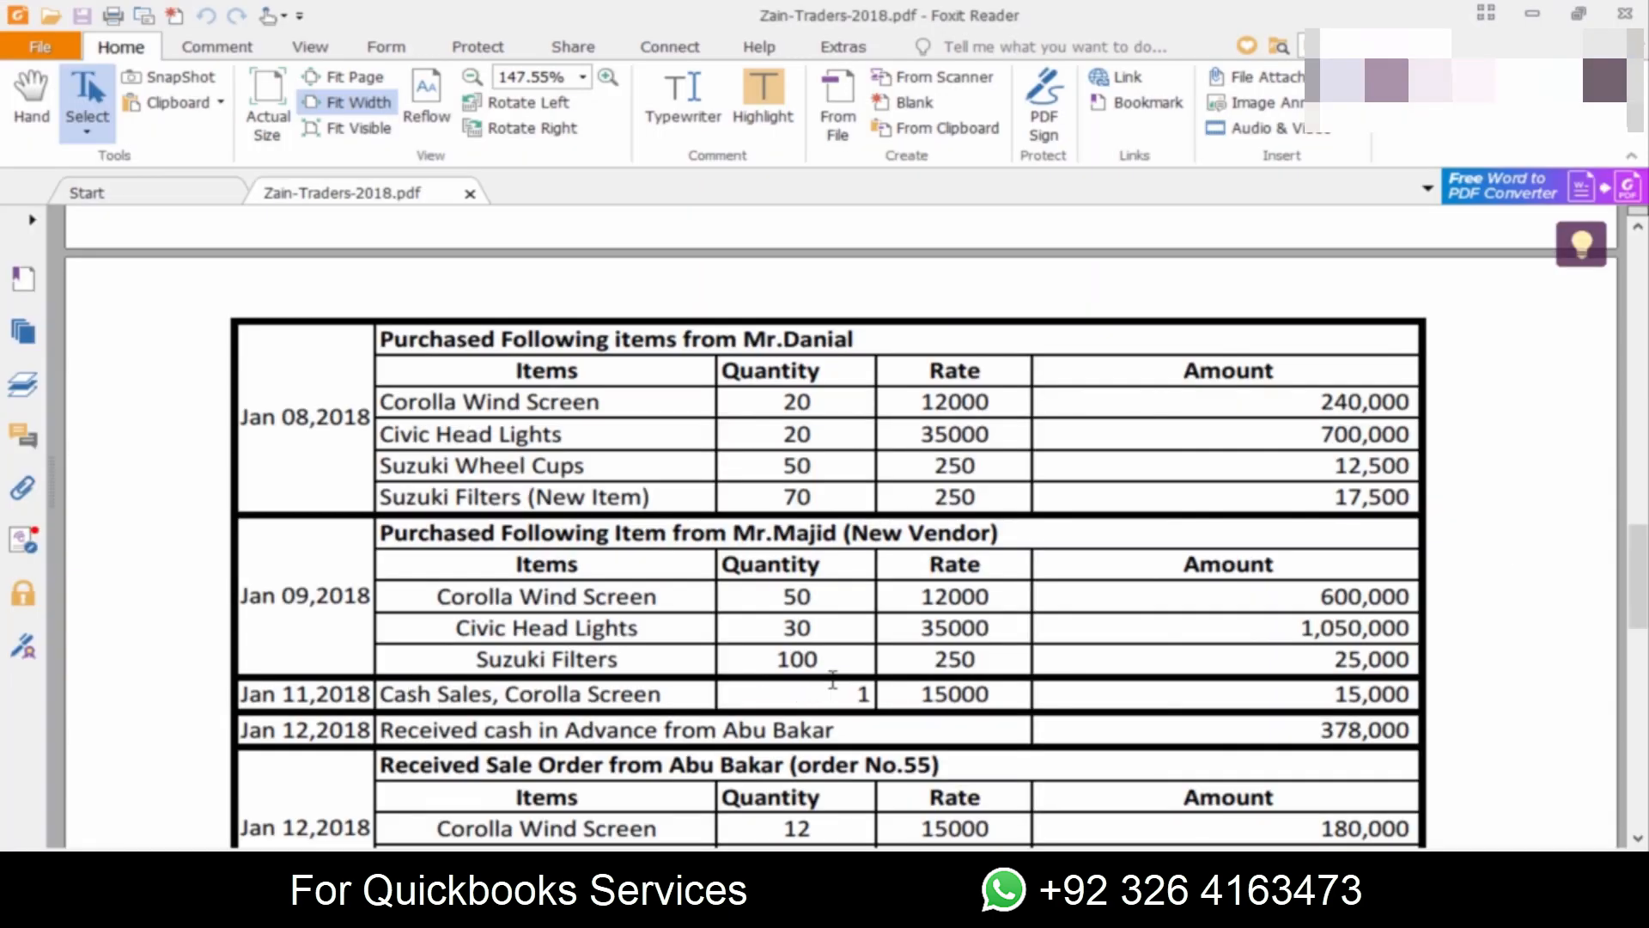
key(alt+Tab)
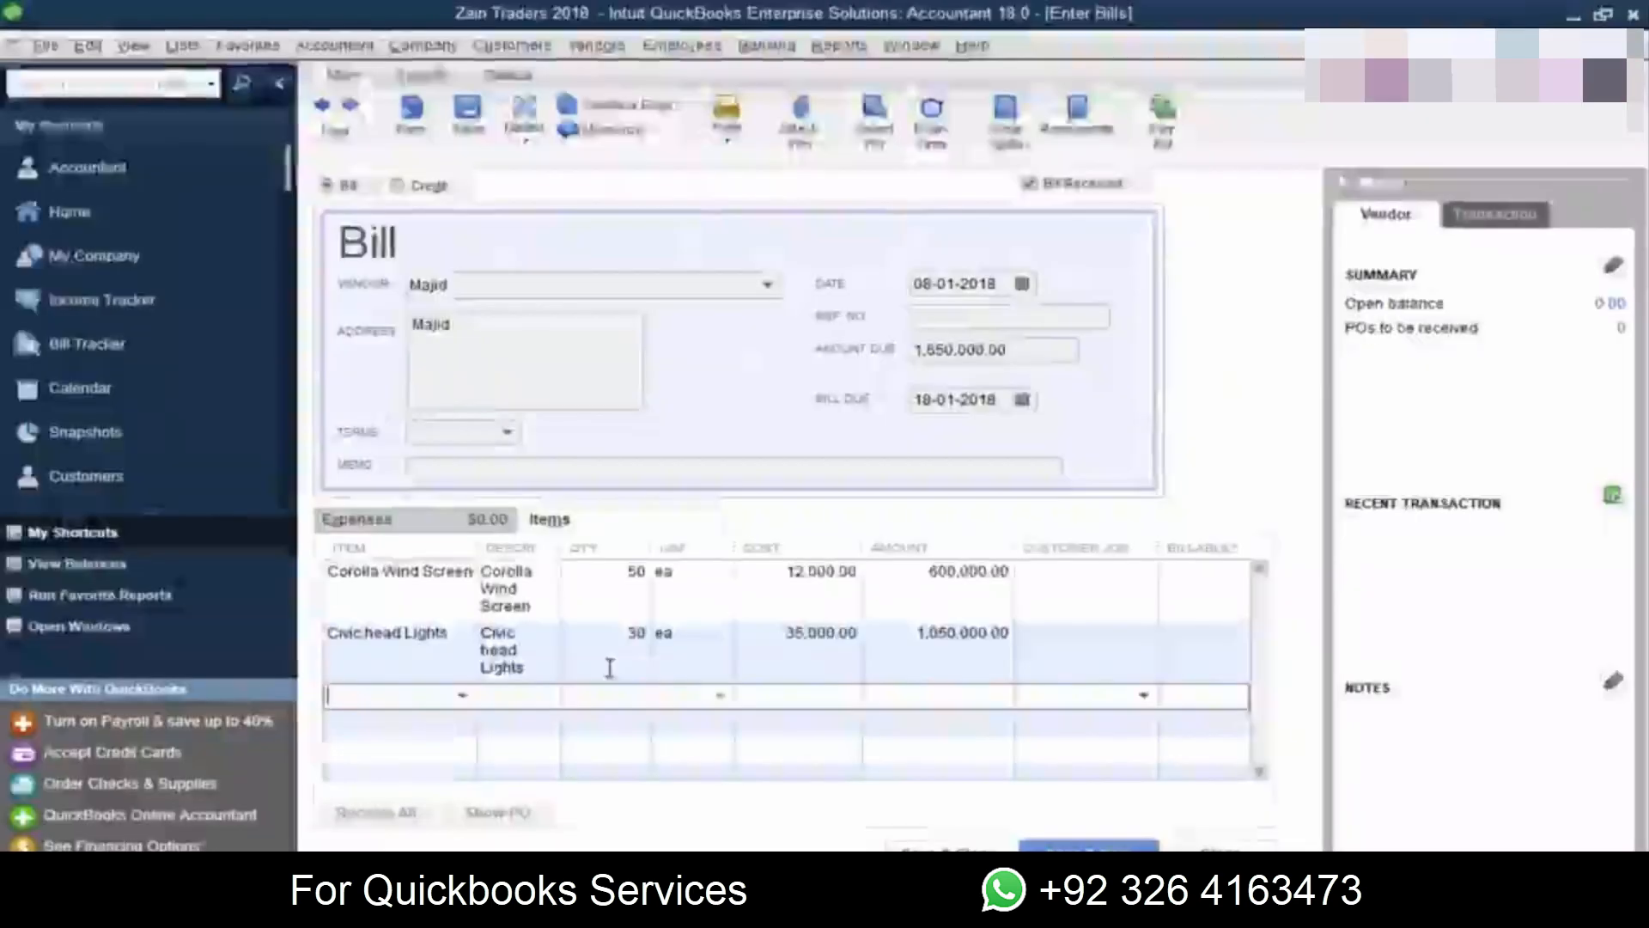
text(zu)
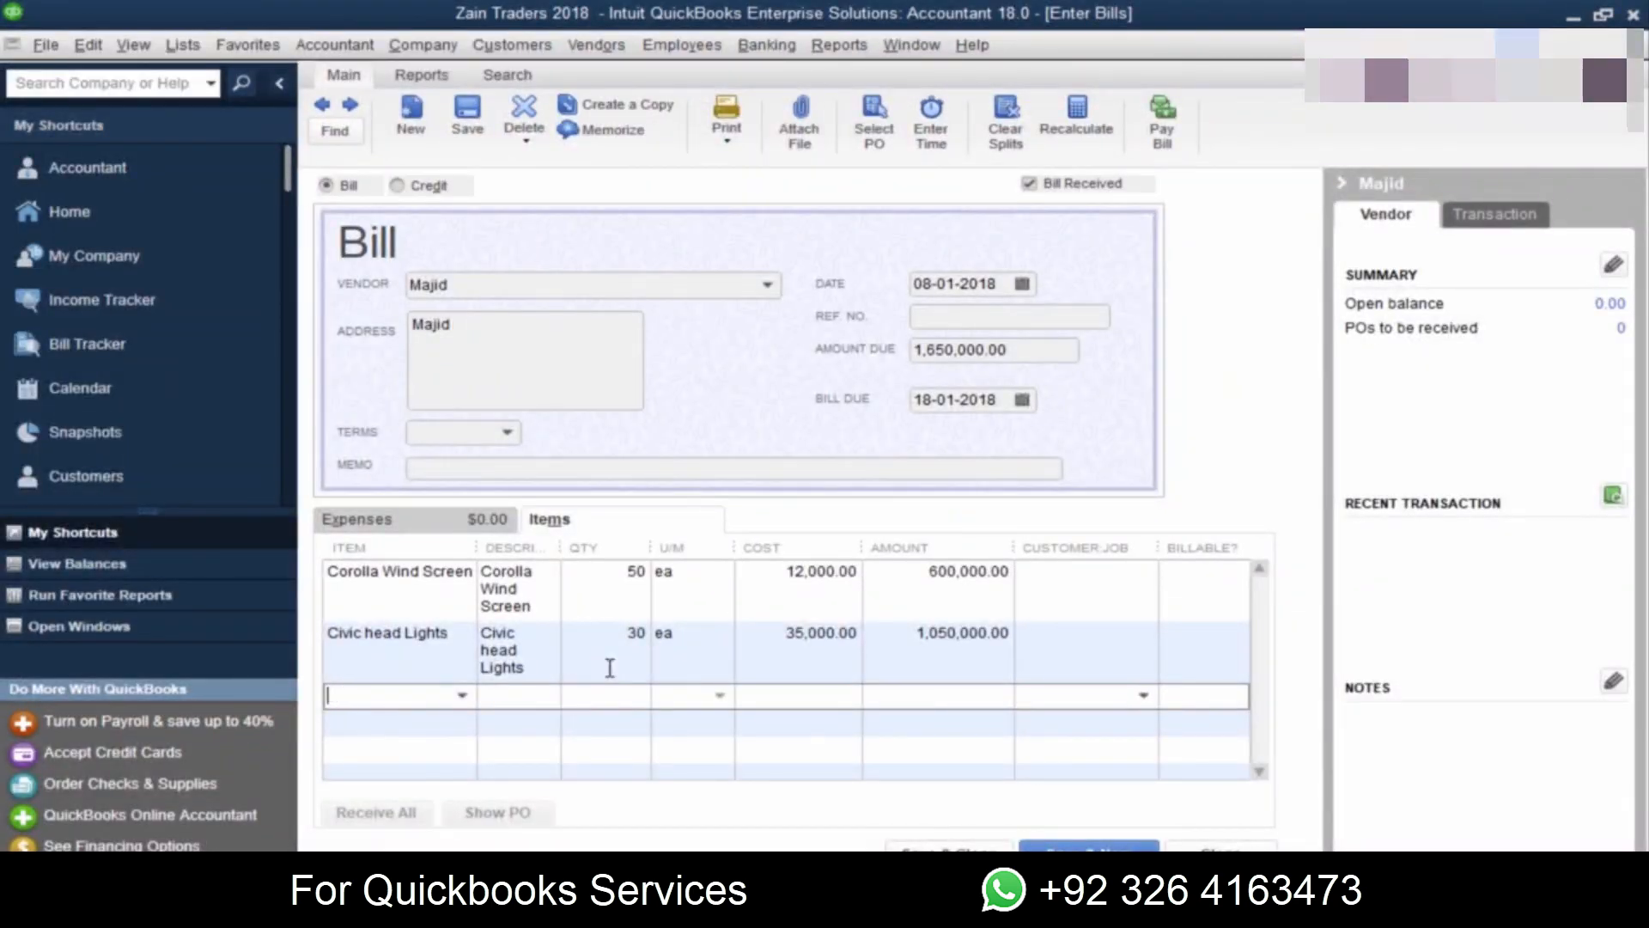
text(Suzuki Filters)
key(Tab)
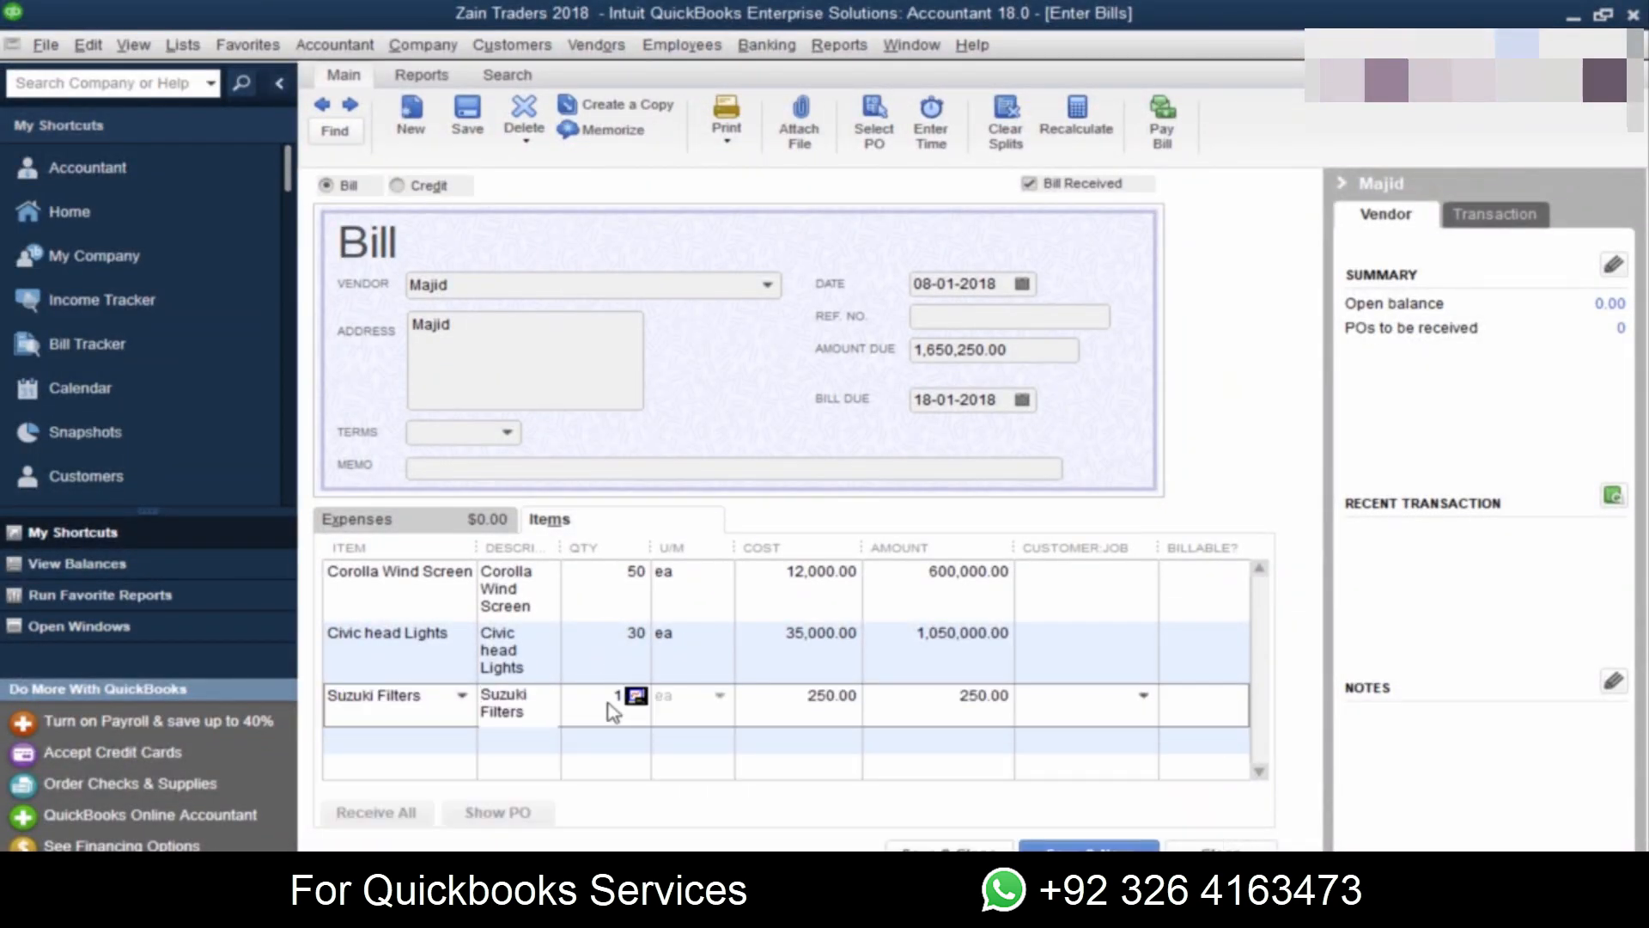
Step: Set the Suzuki Filters quantity to 100 and compare the line's amount with the PDF
key(alt+Tab)
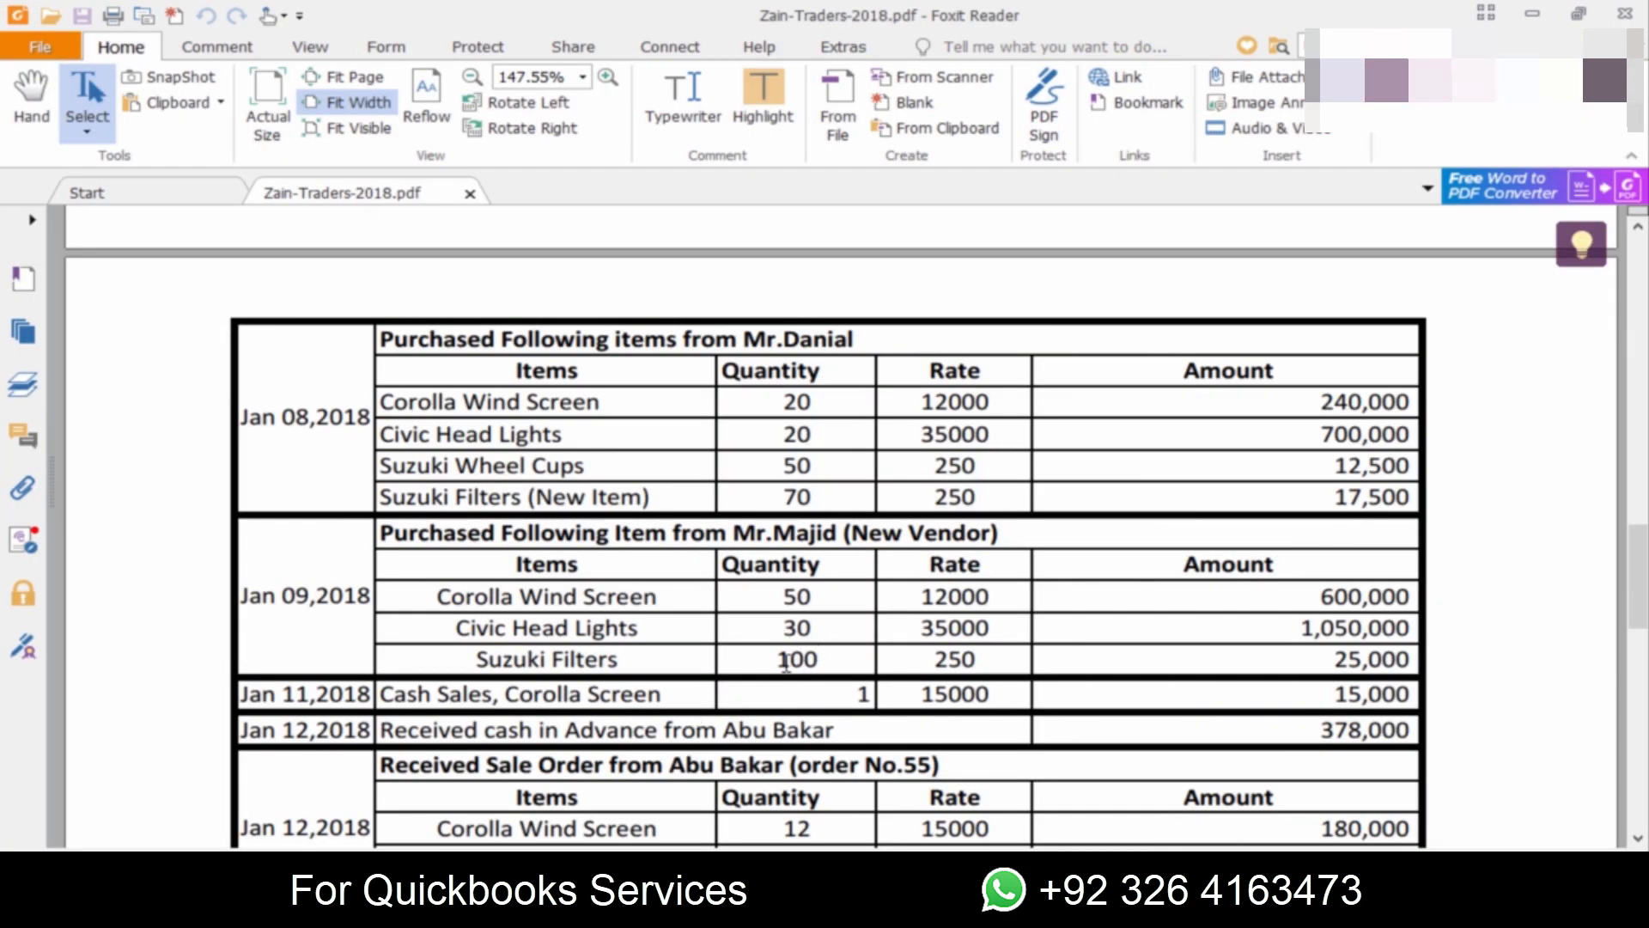
key(alt+Tab)
text(100)
key(Tab)
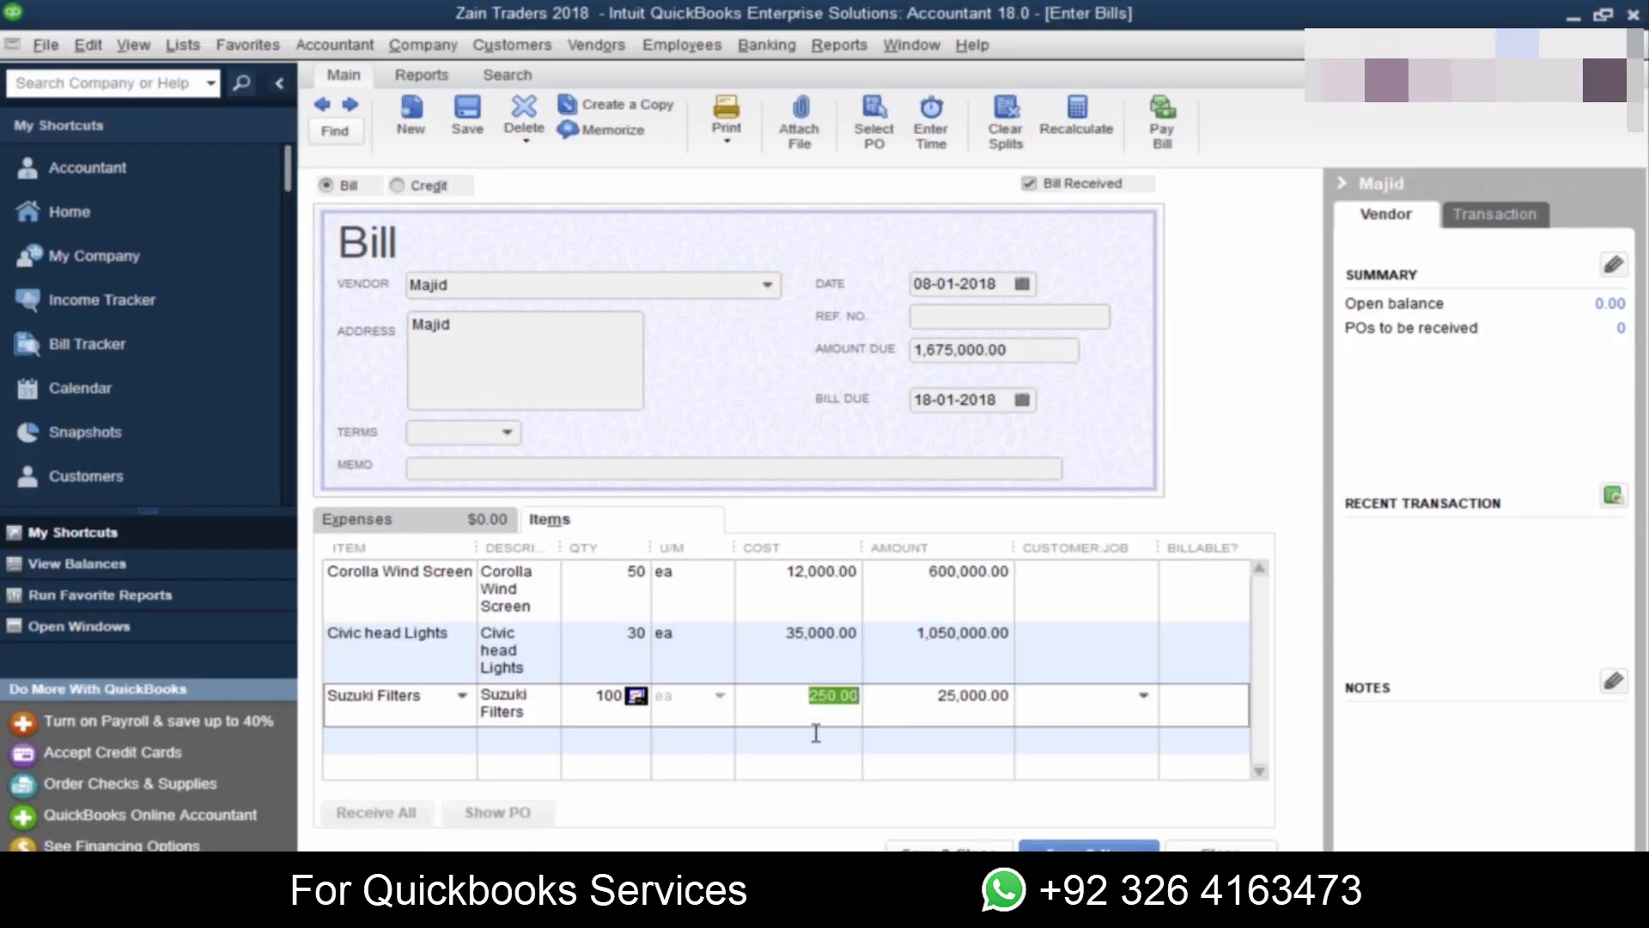
key(alt+Tab)
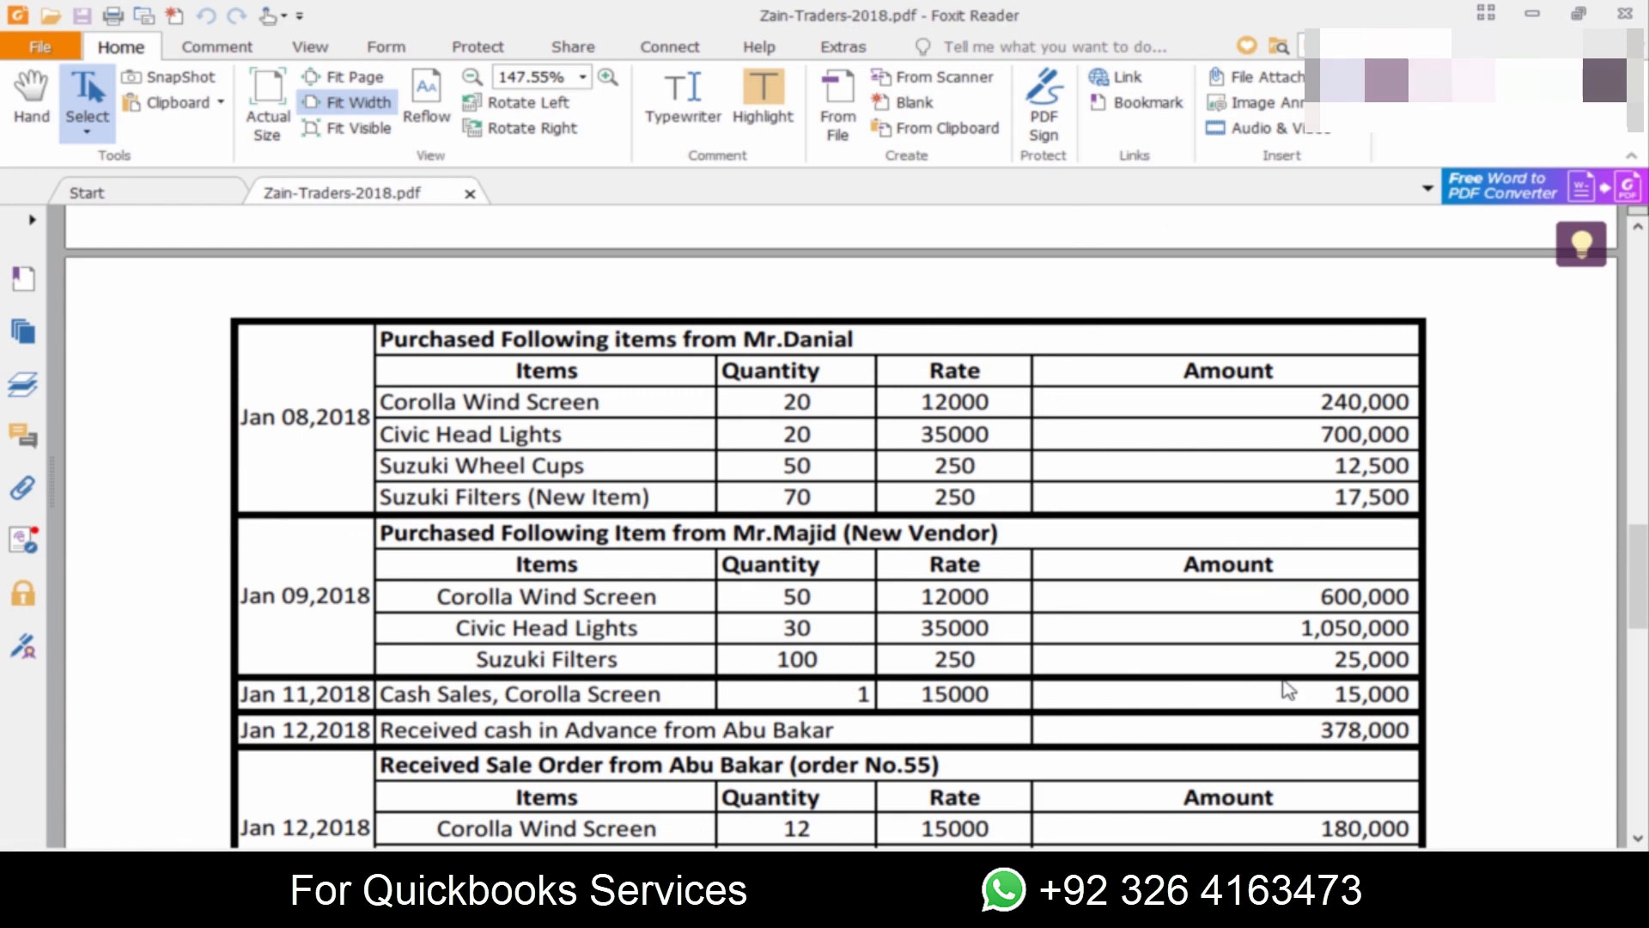
key(alt+Tab)
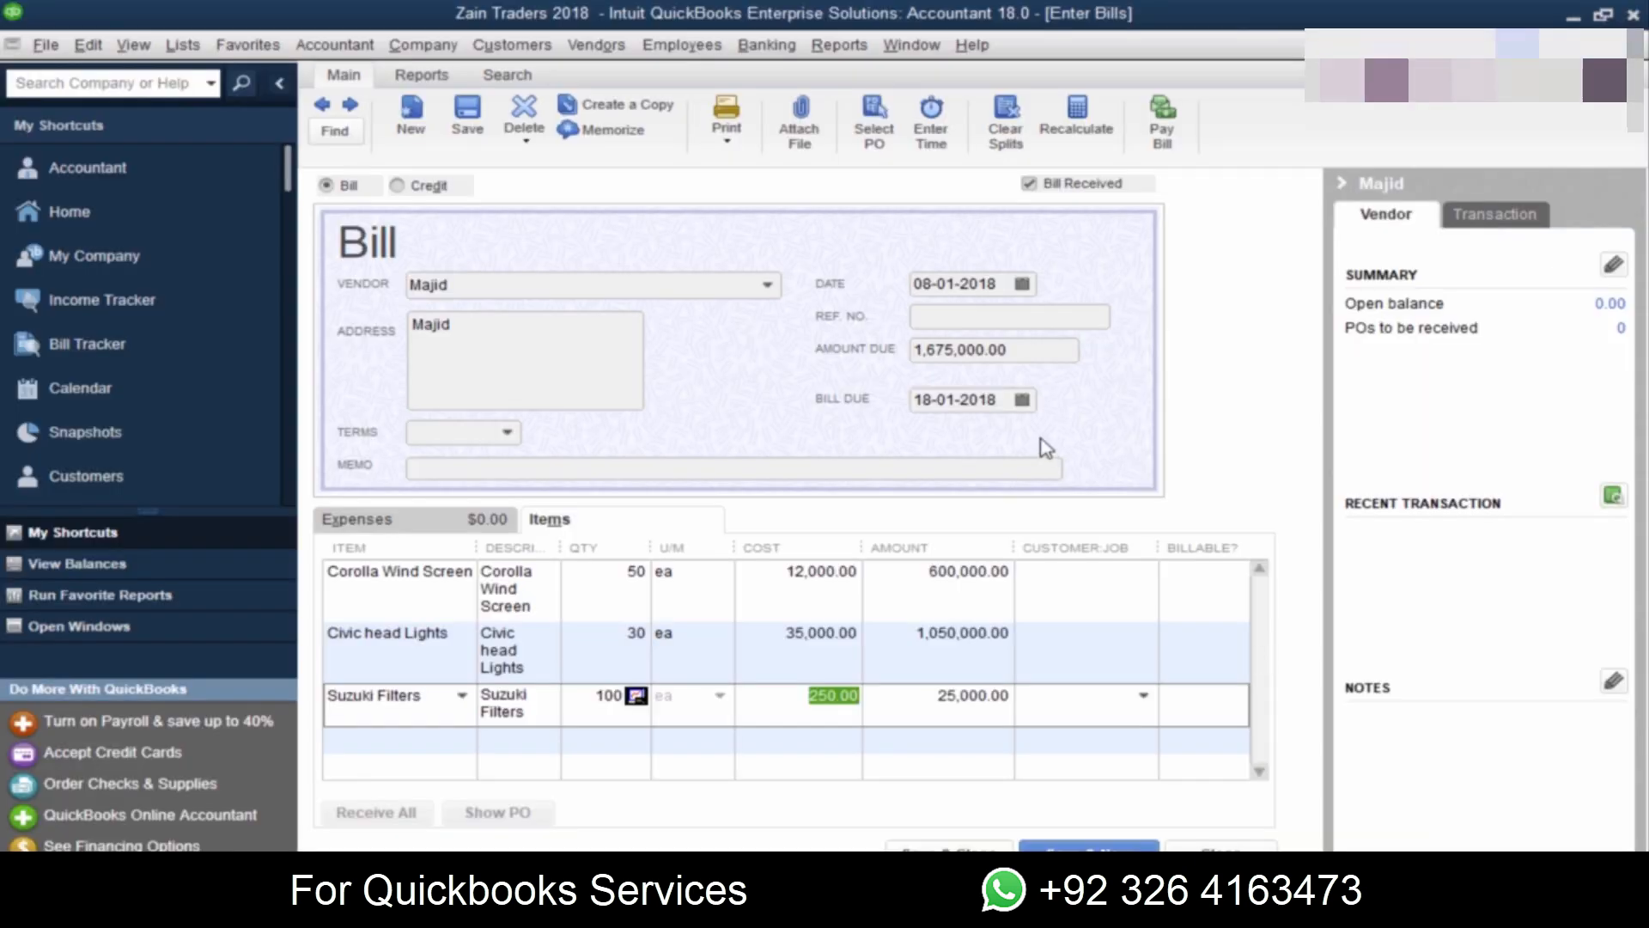
Step: Compare the bill with the purchase entry in the PDF and set the bill date to 09-01-2018
key(alt+Tab)
key(alt+Tab)
click(939, 286)
key(BackSpace)
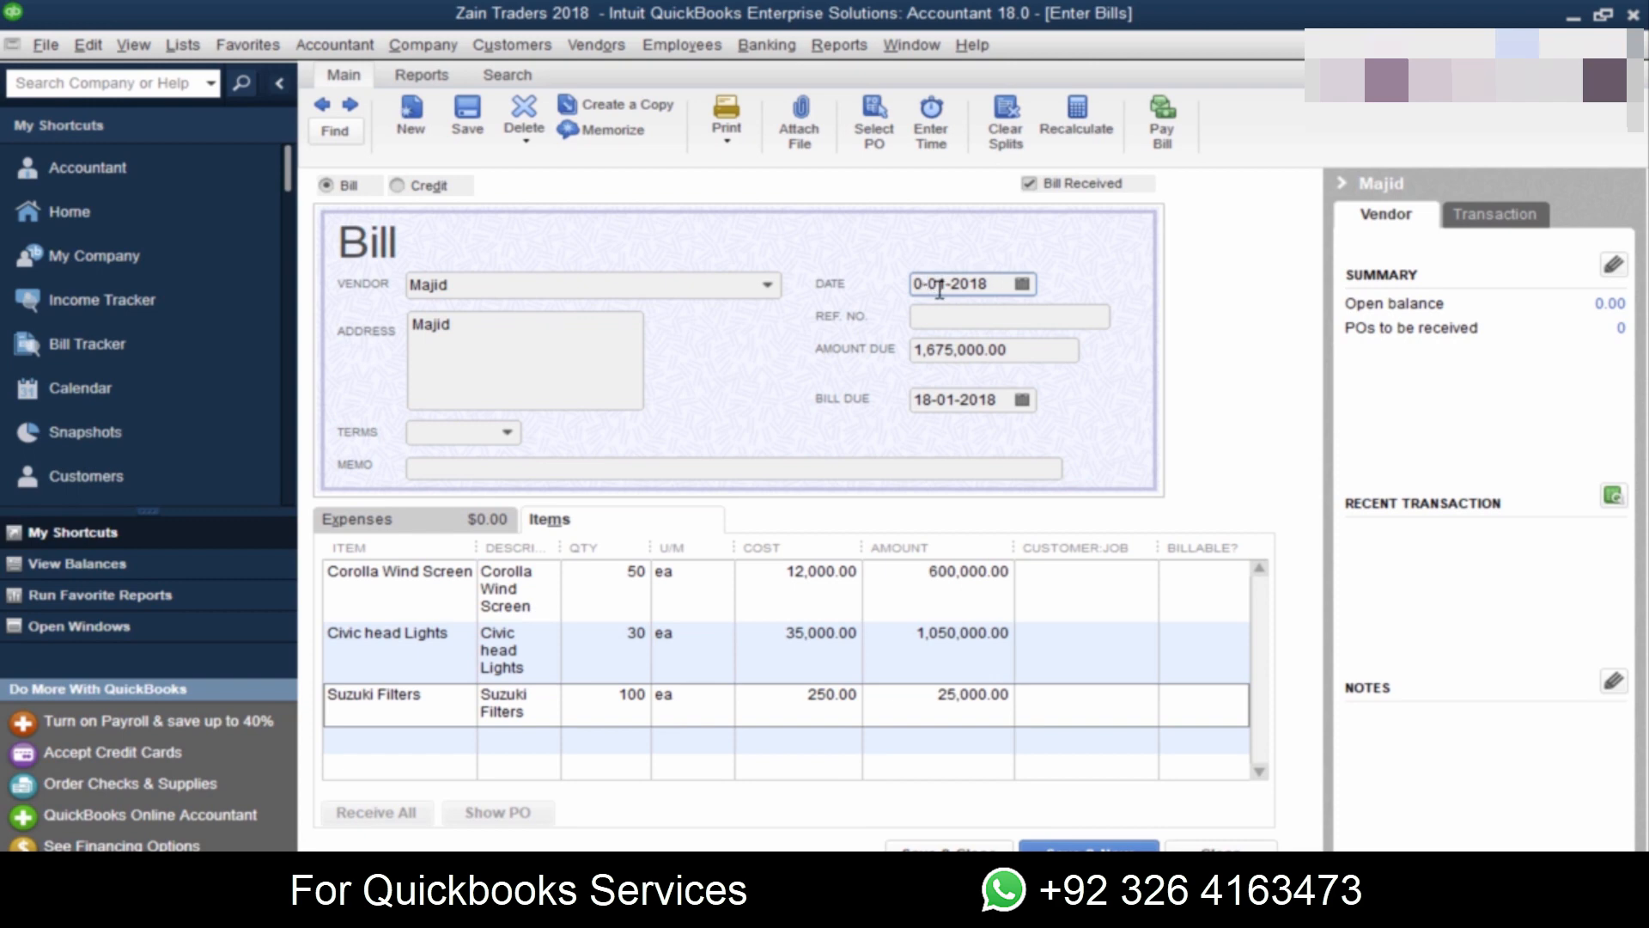
text(9)
key(Tab)
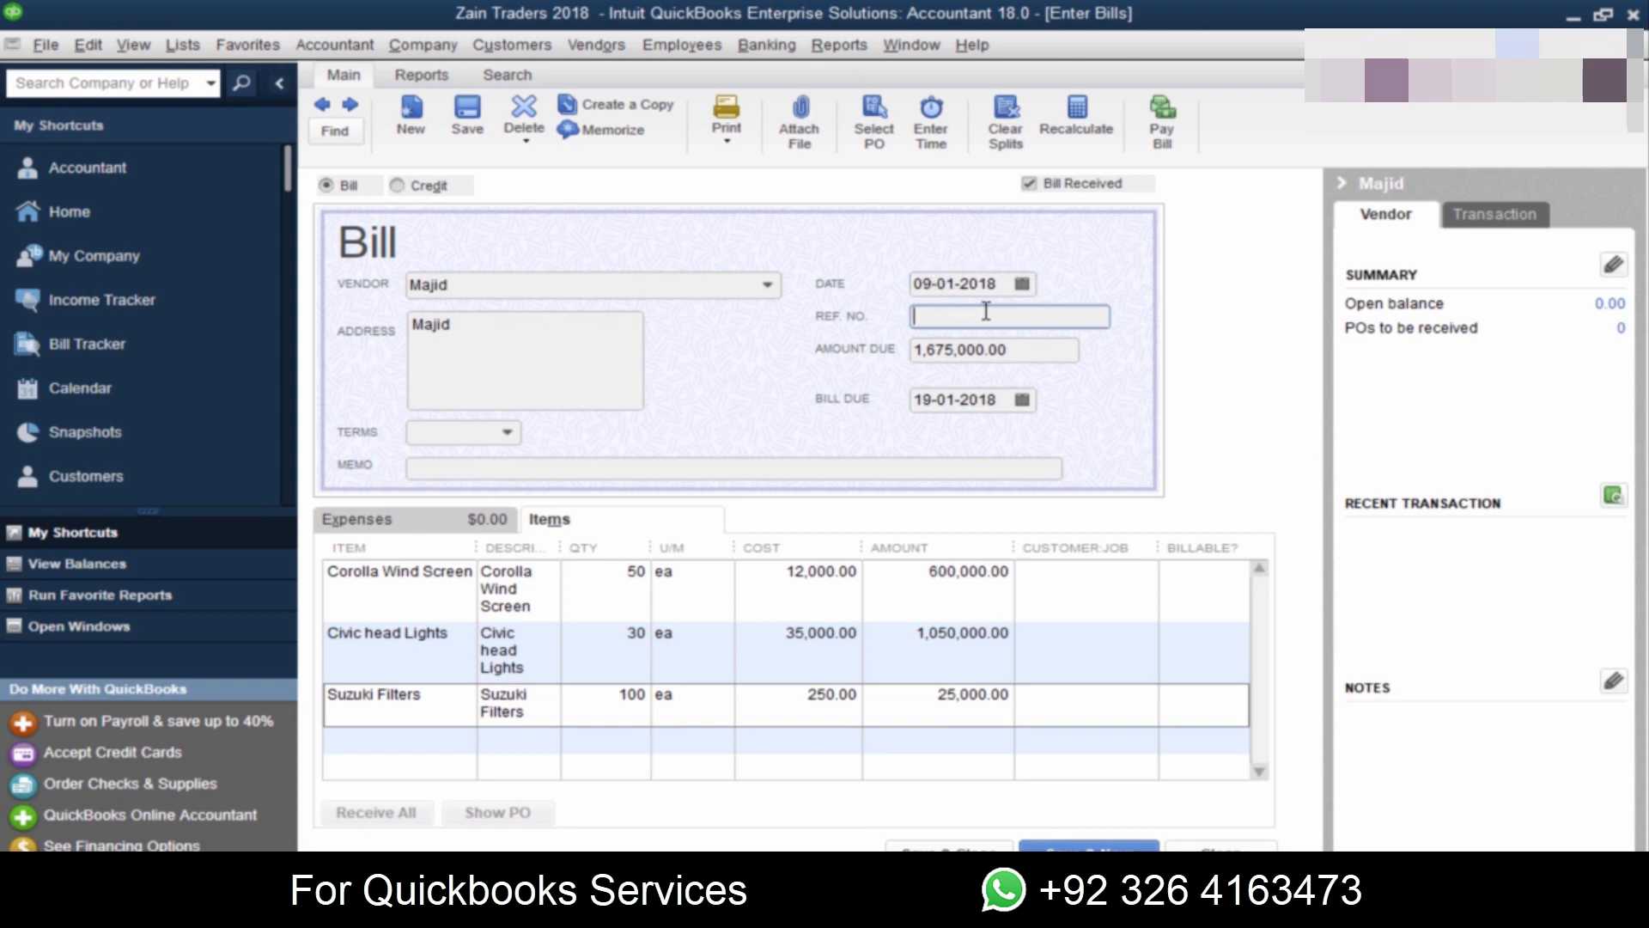
Step: Check the Jan 09 purchase in the PDF and enter 1002 as the bill's reference number
key(alt+Tab)
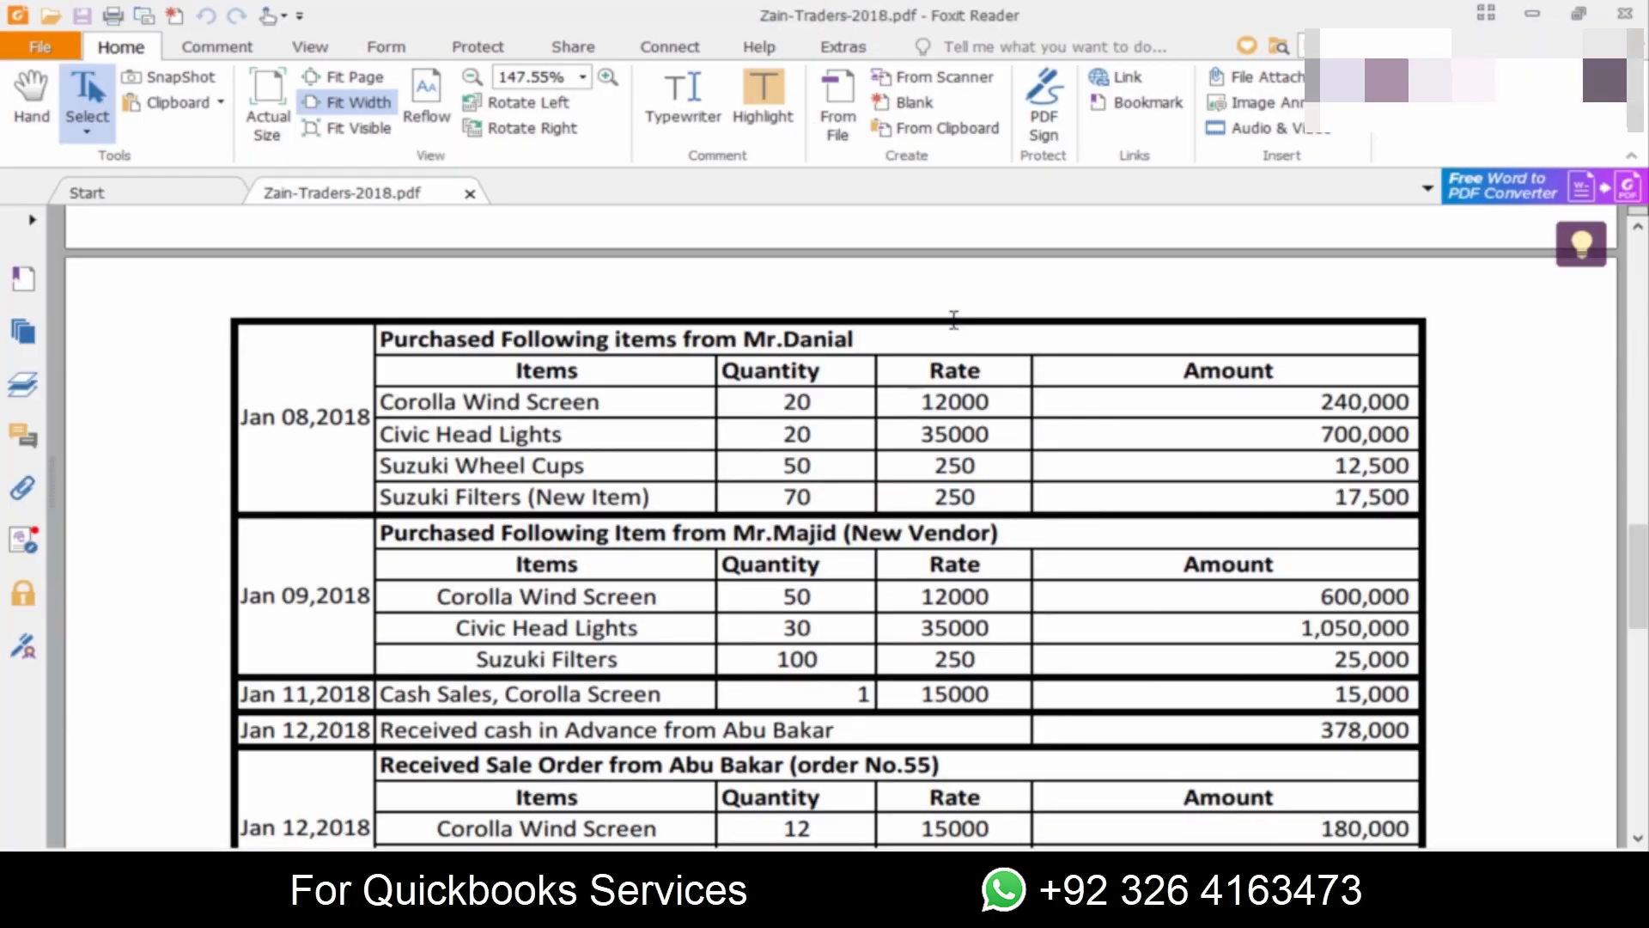
key(alt+Tab)
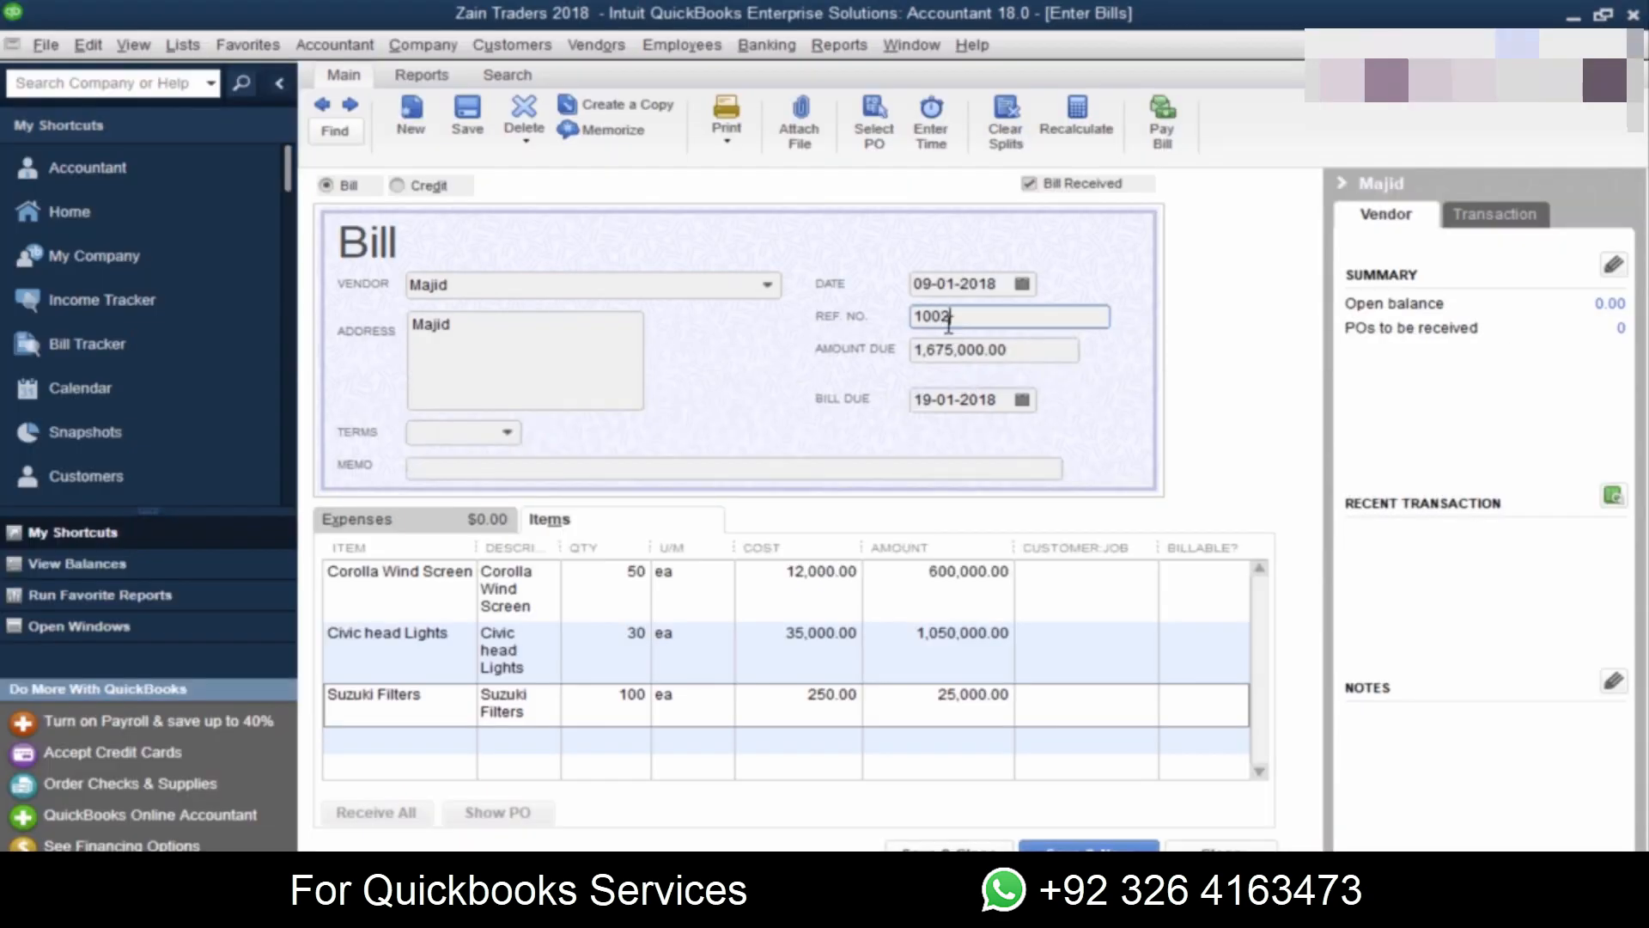
key(Tab)
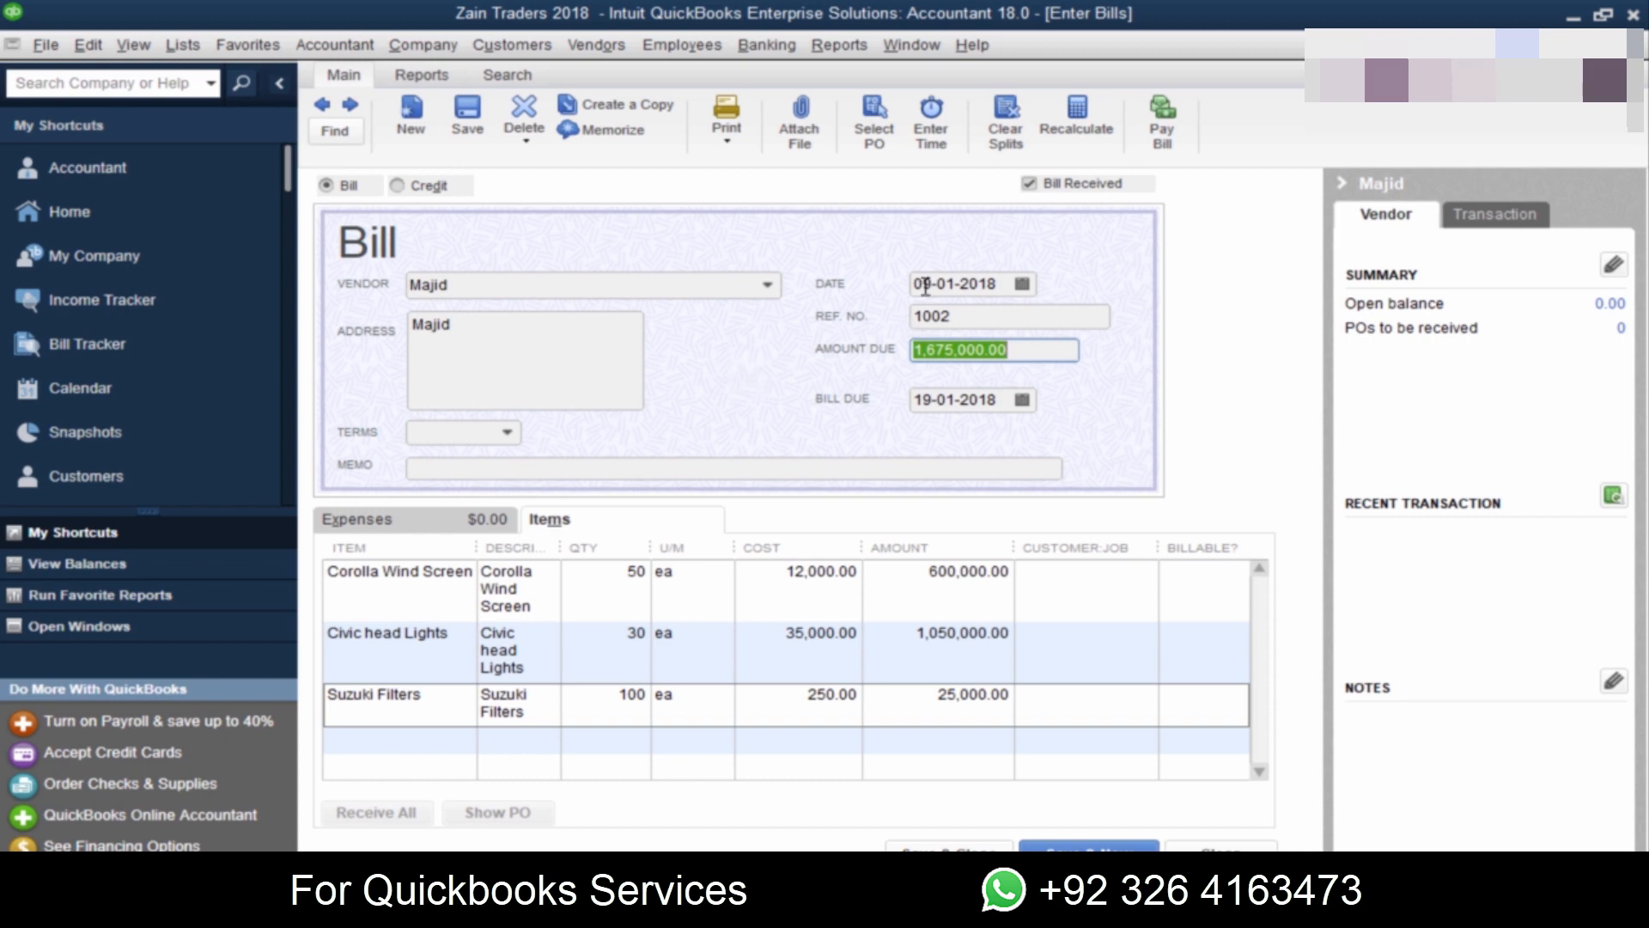
click(919, 403)
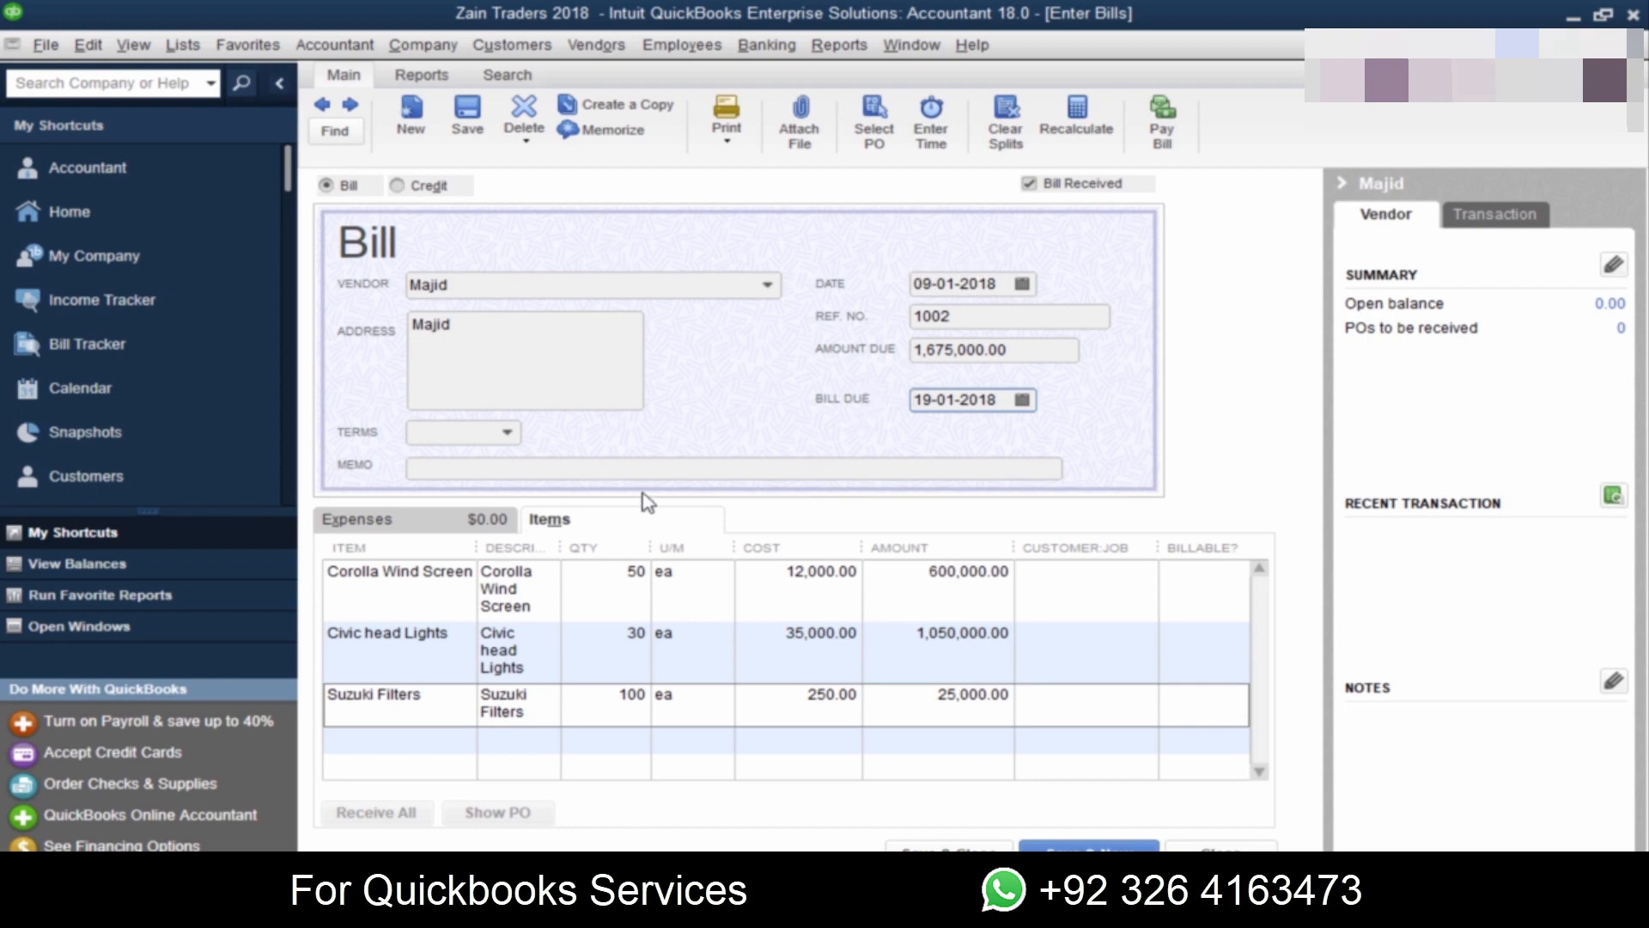
Step: Copy the Jan 09 purchase heading from the PDF into the bill's memo and save the bill
click(590, 470)
key(alt+Tab)
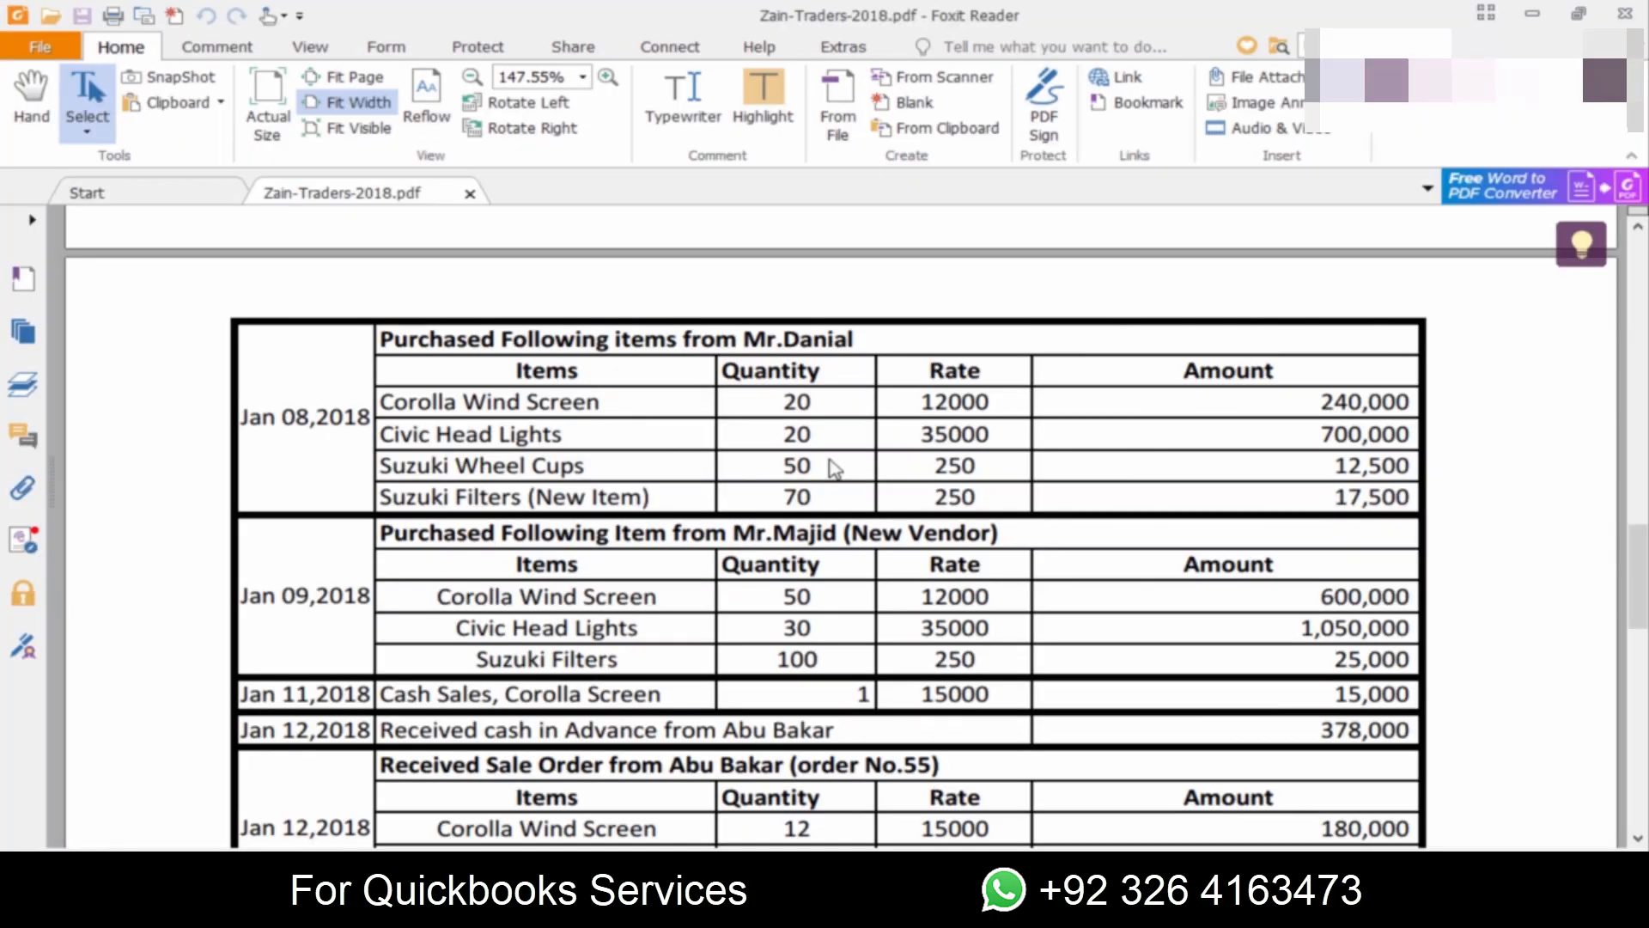
key(alt+Tab)
key(alt+Tab)
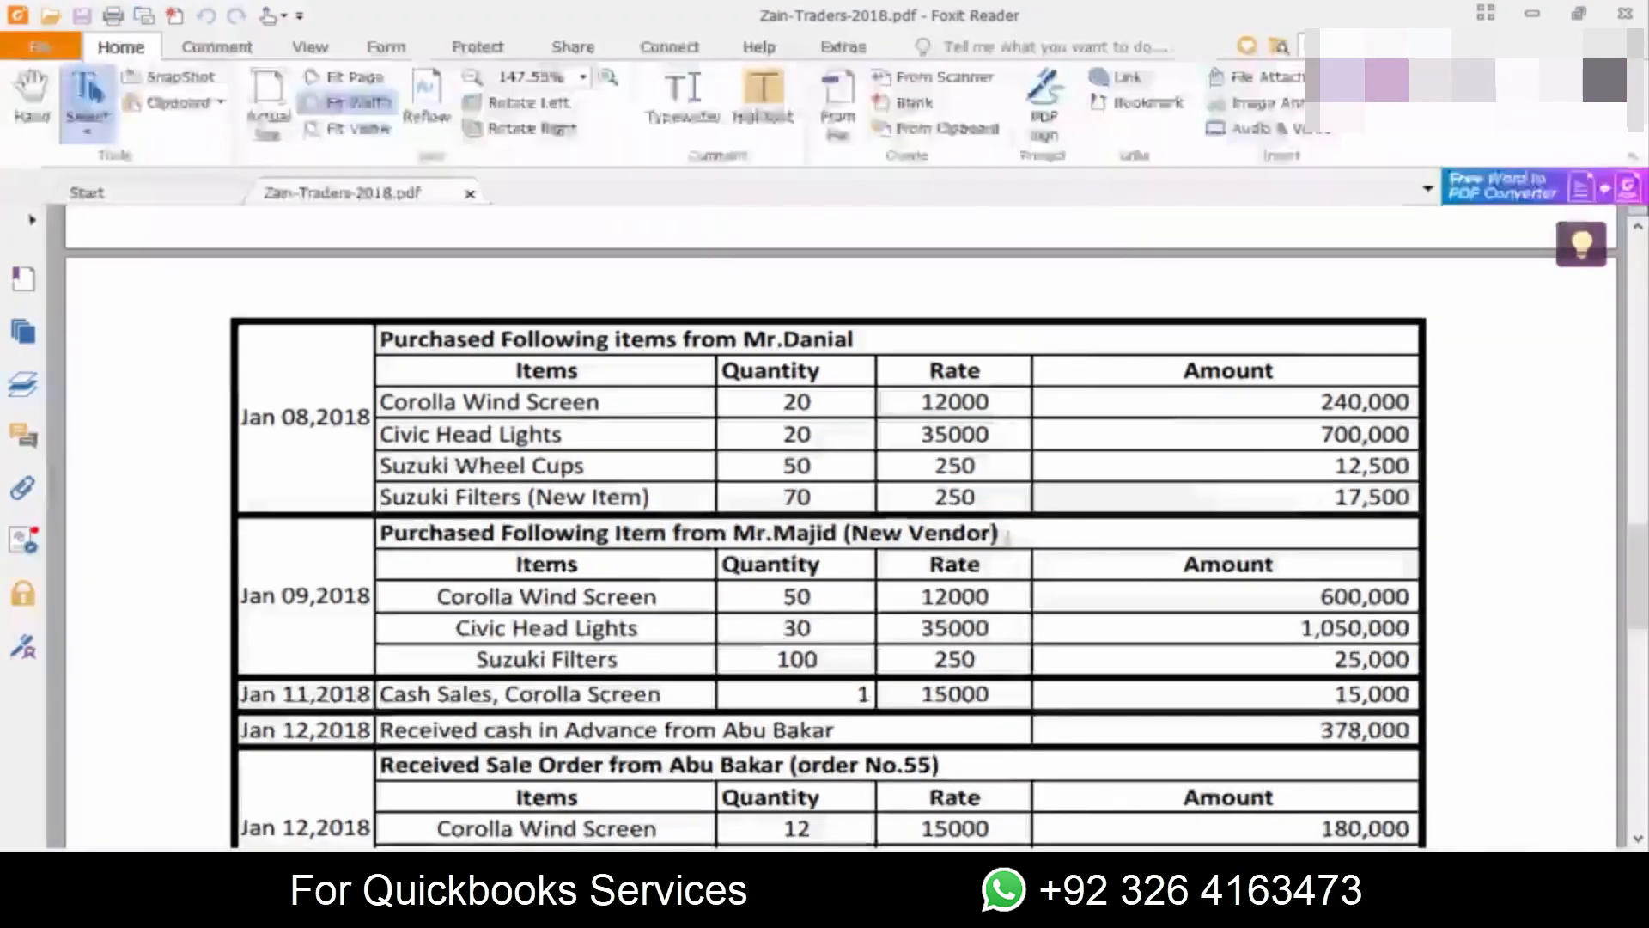
drag(1010, 528, 376, 527)
key(ctrl+c)
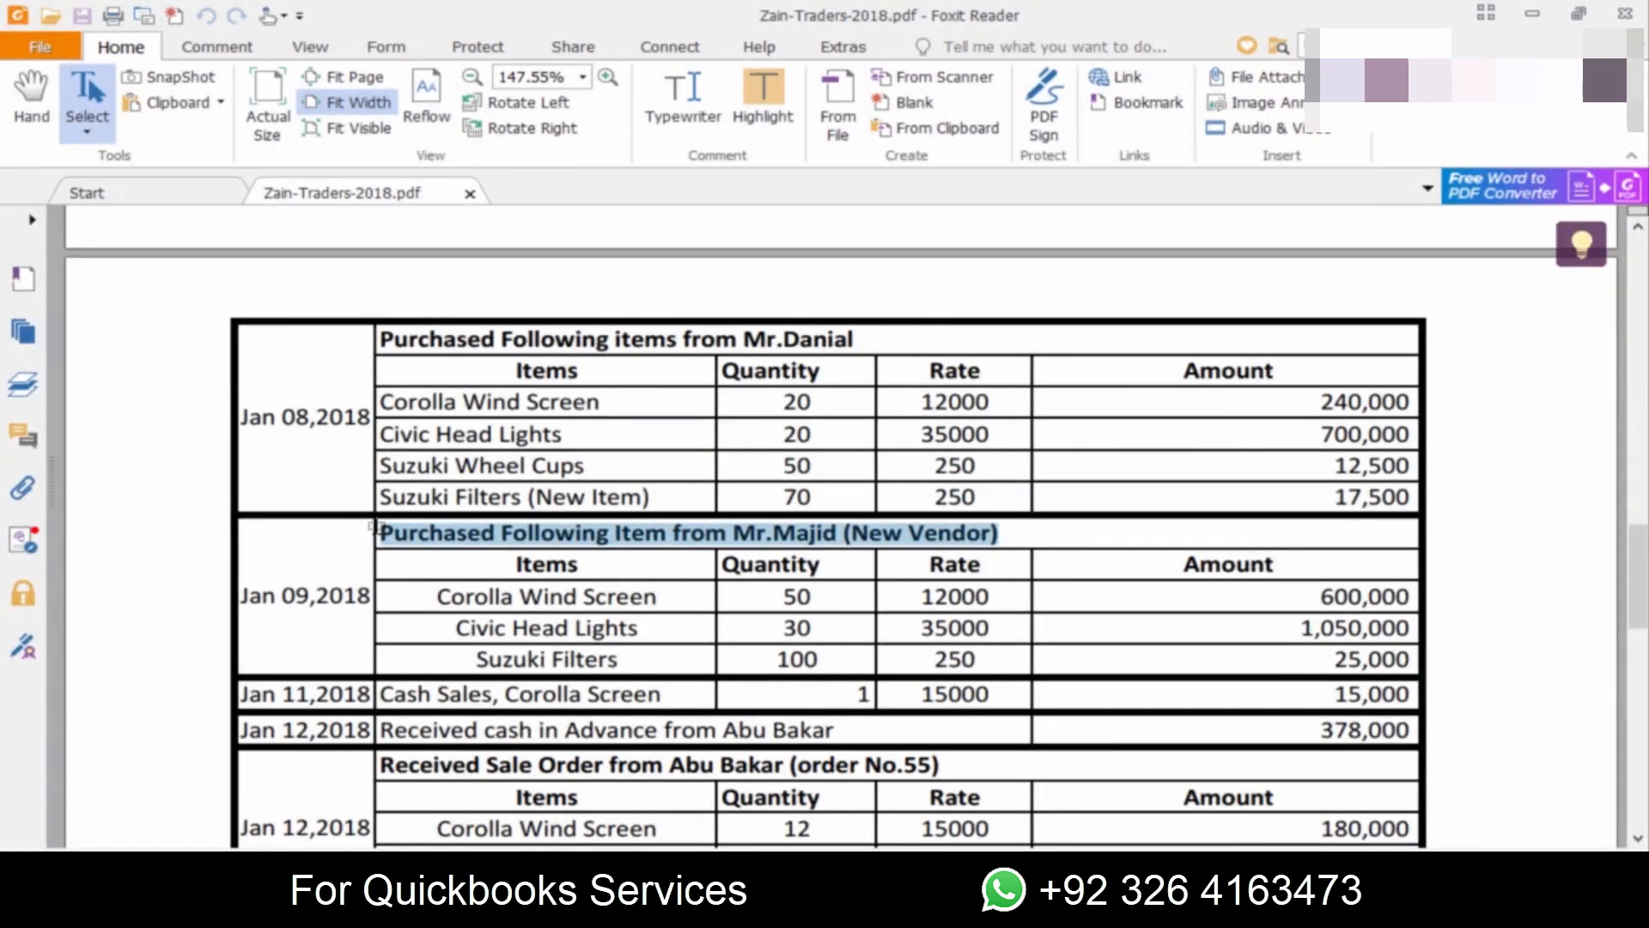
key(alt+Tab)
key(ctrl+v)
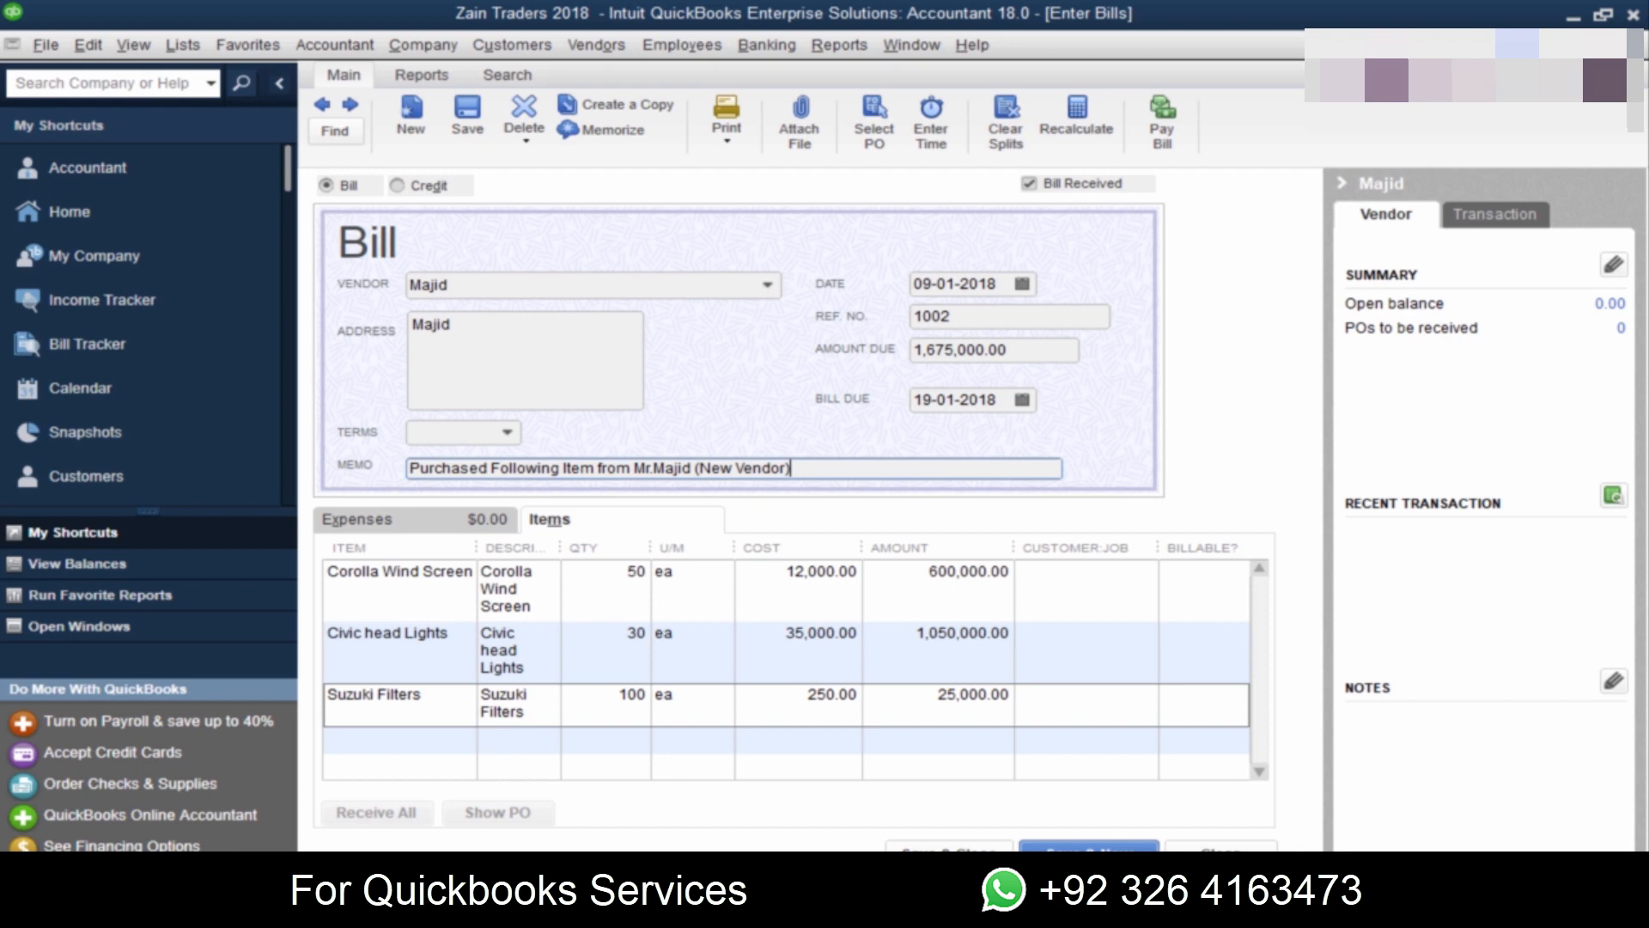
click(1089, 849)
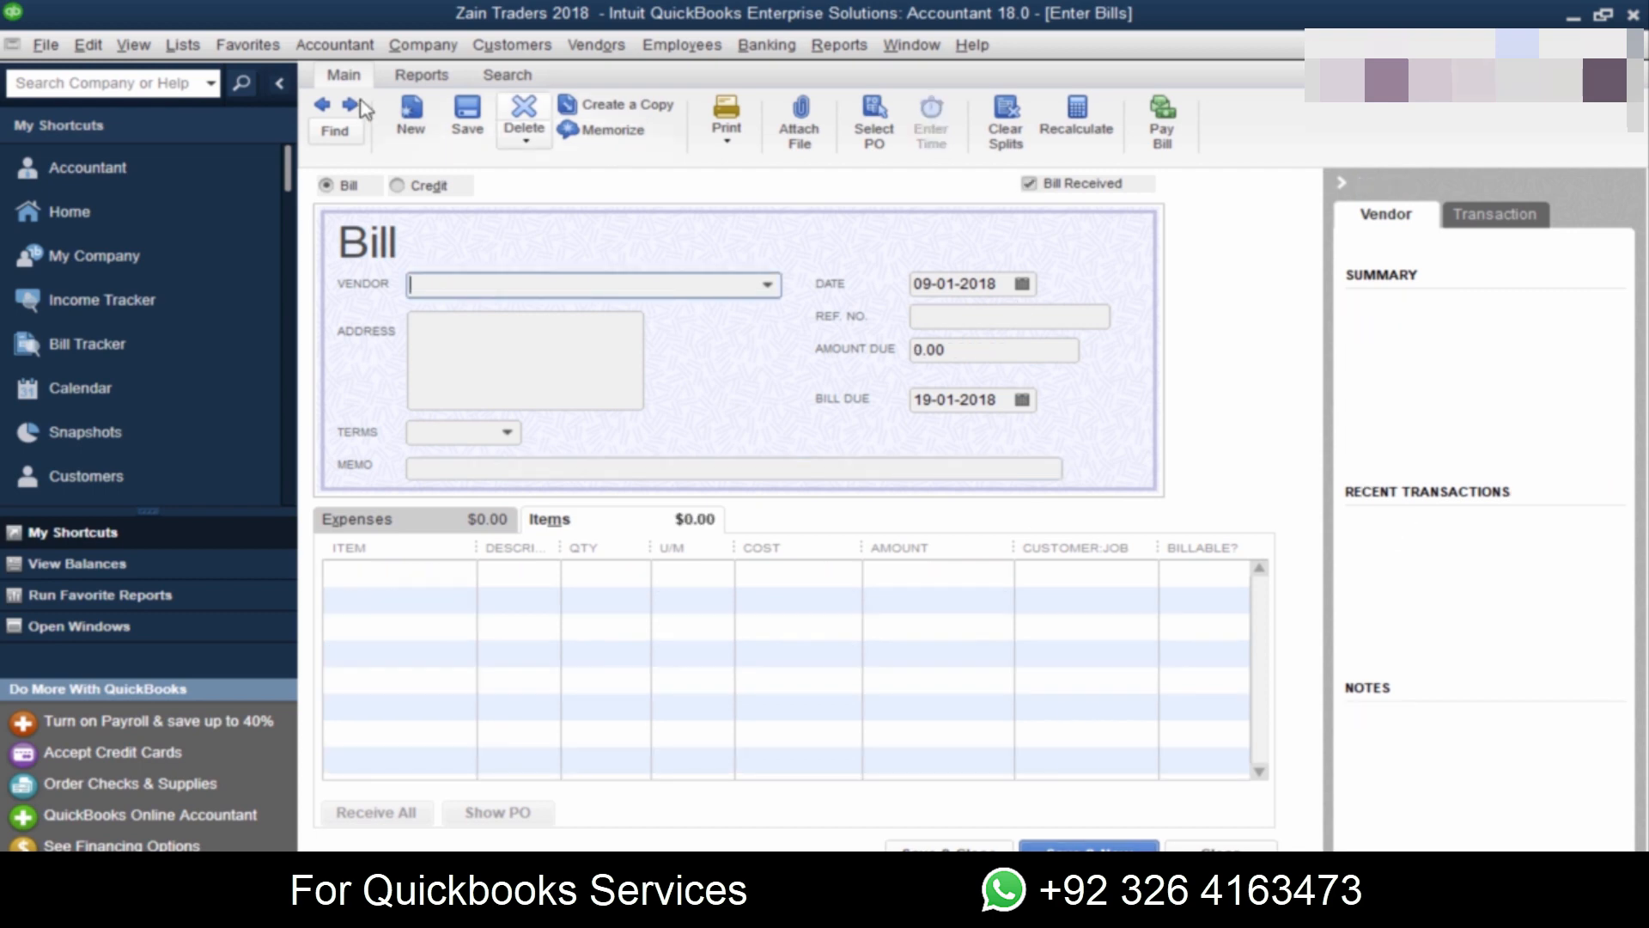
Step: Return to the saved bill and open its transaction journal to examine the debit and credit entries
click(322, 105)
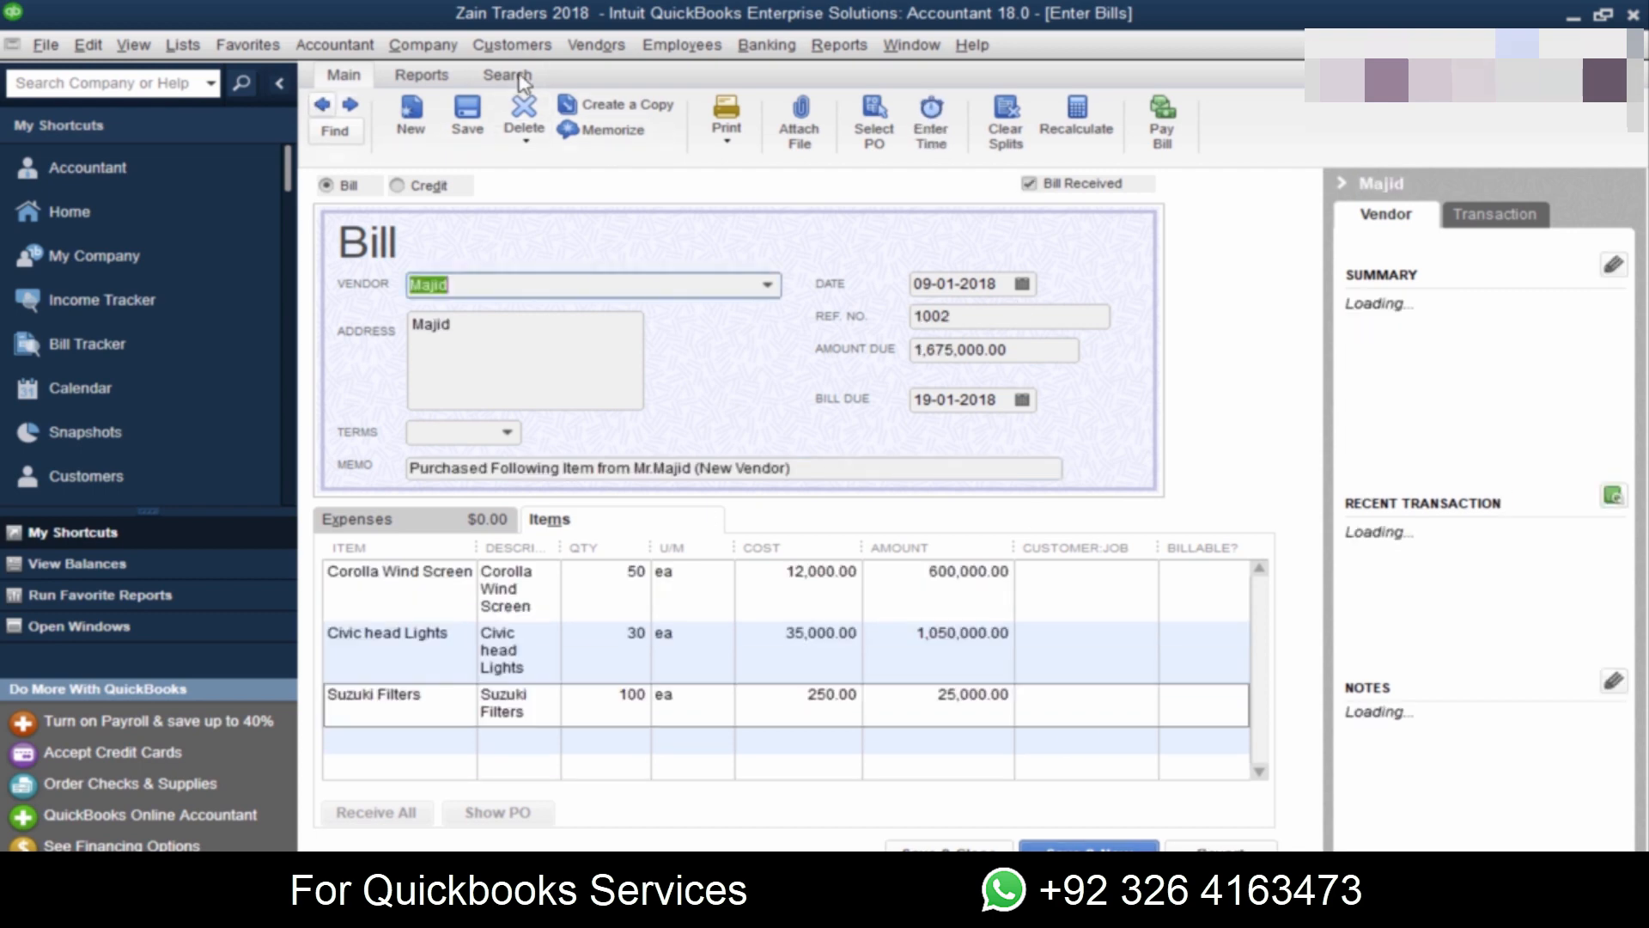
click(424, 84)
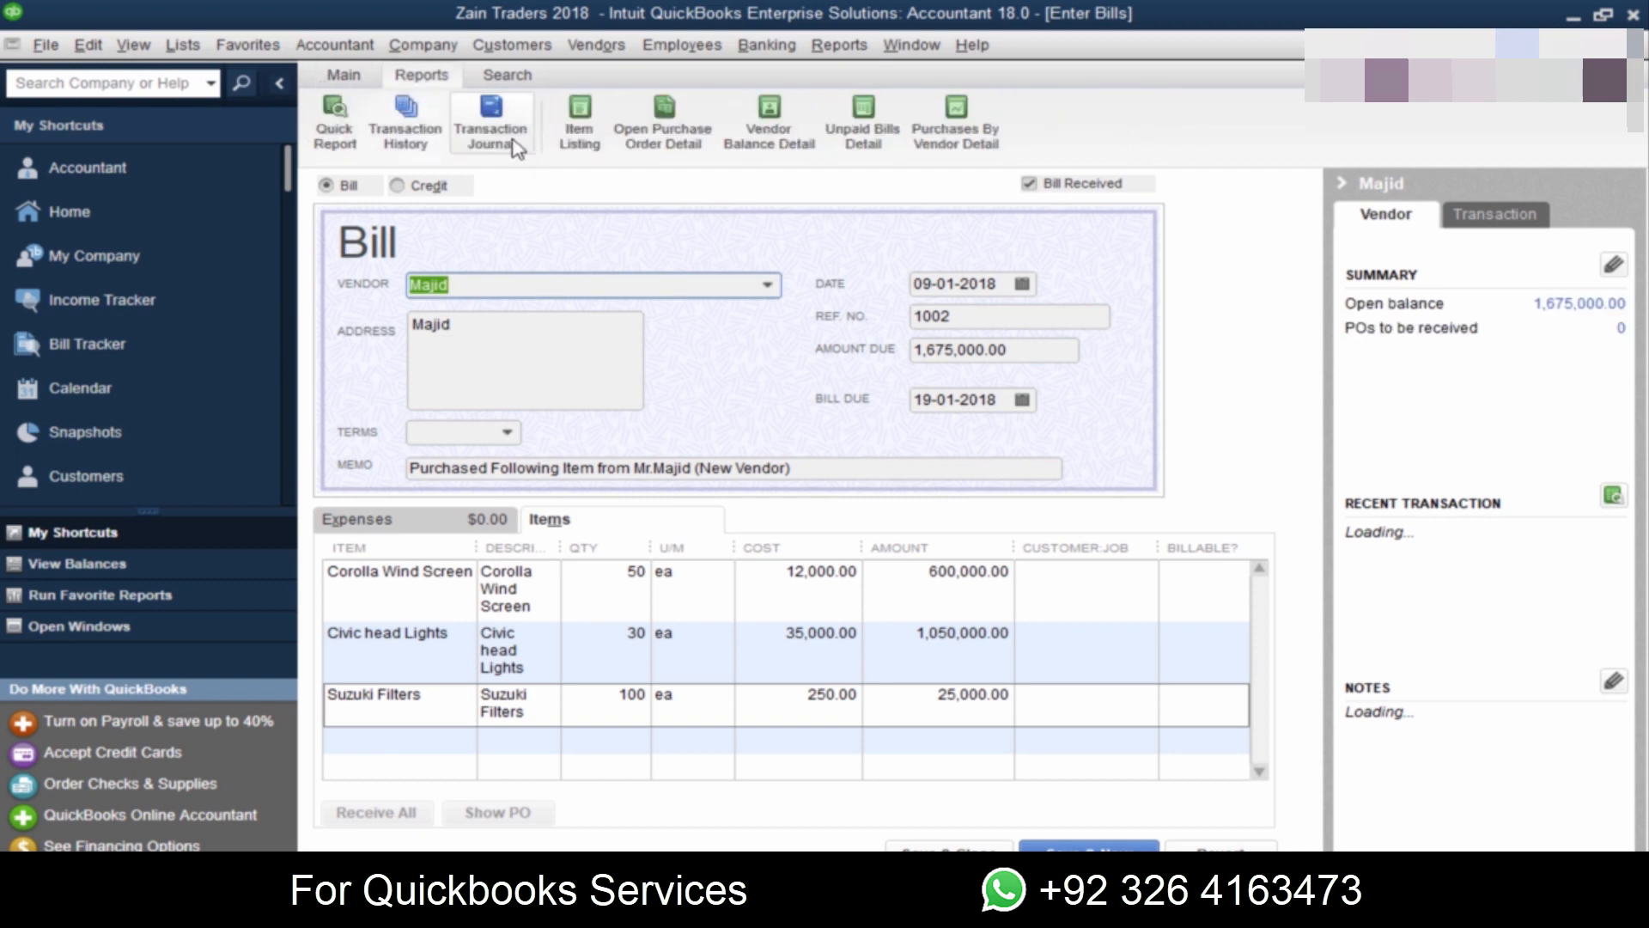
click(511, 147)
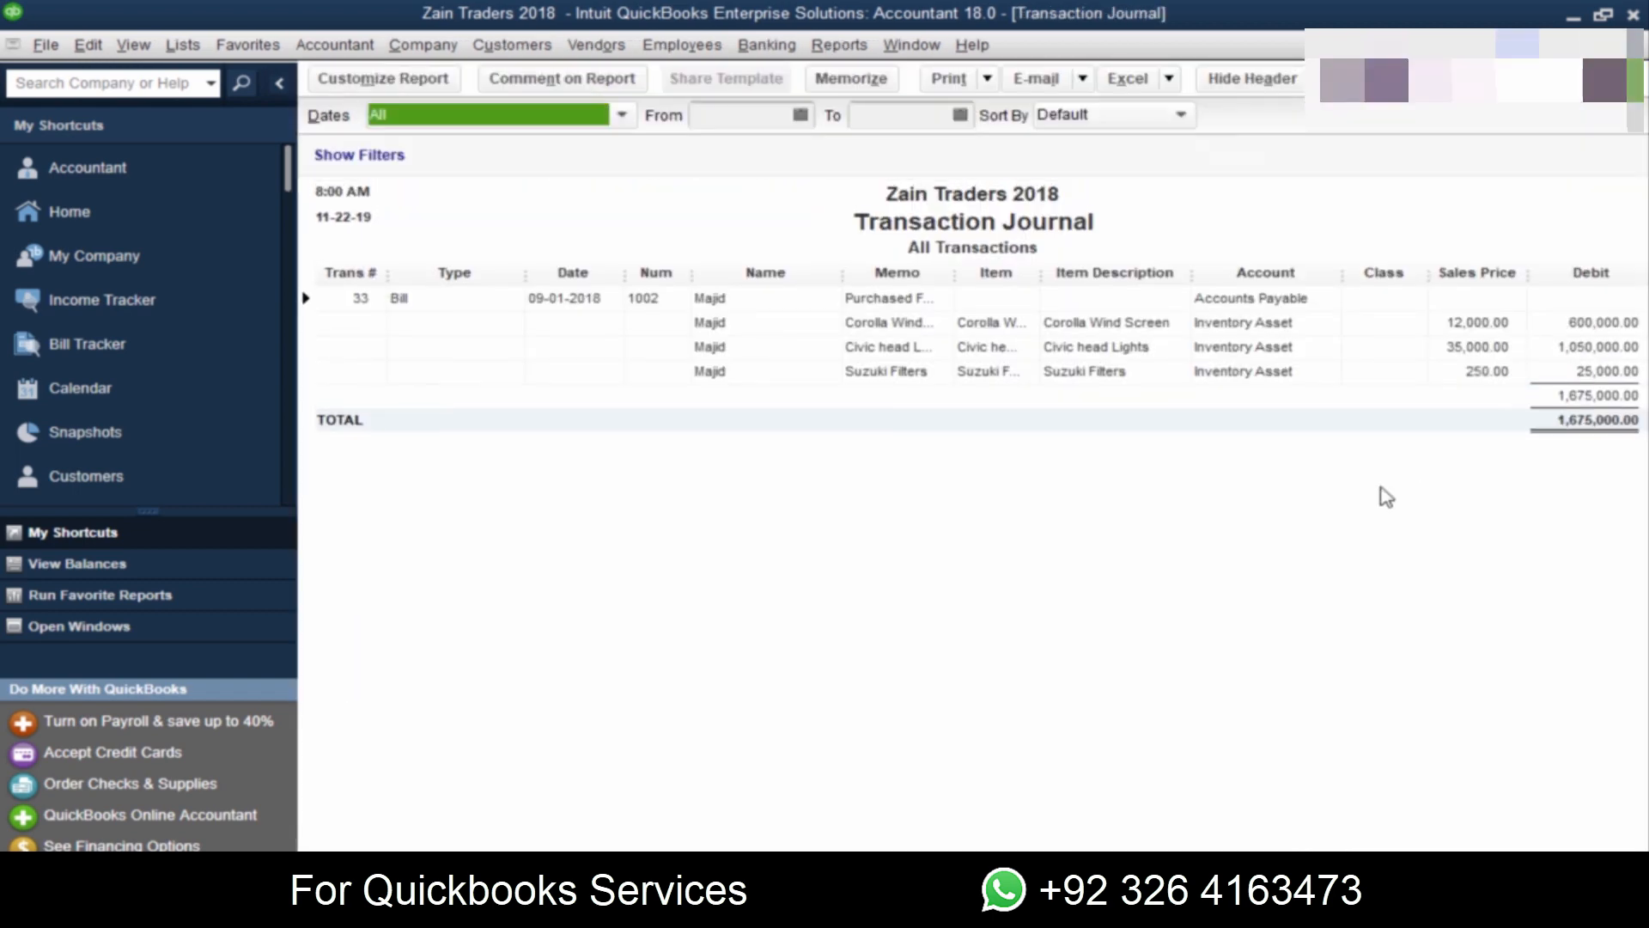
drag(663, 872, 1536, 871)
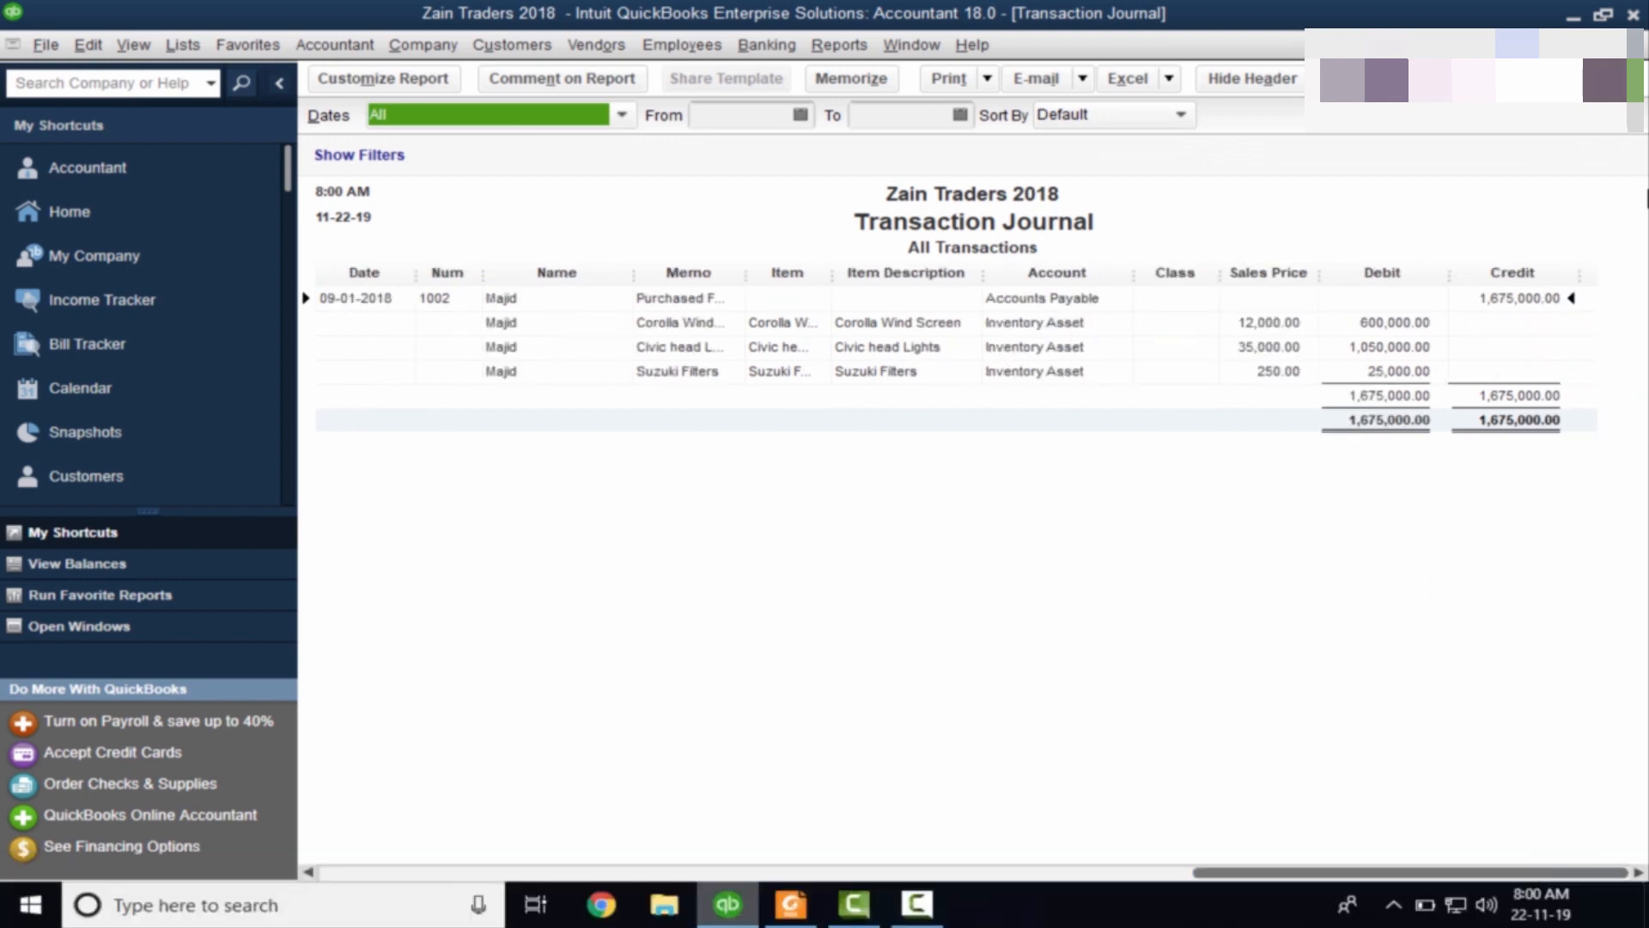
click(1640, 65)
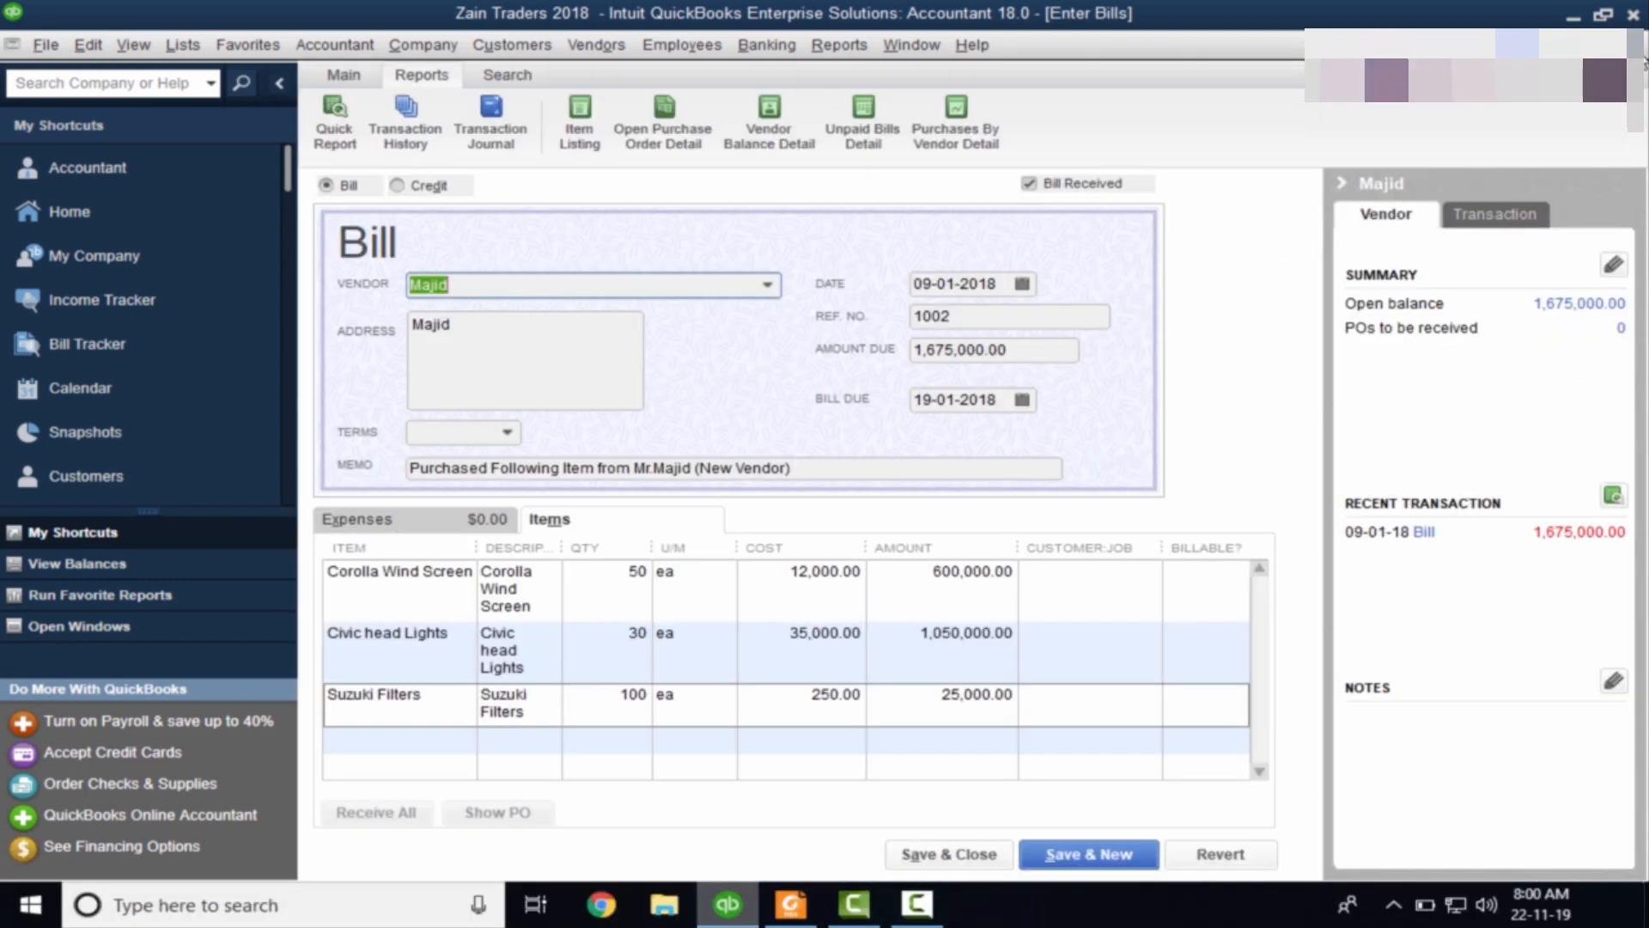
click(1643, 65)
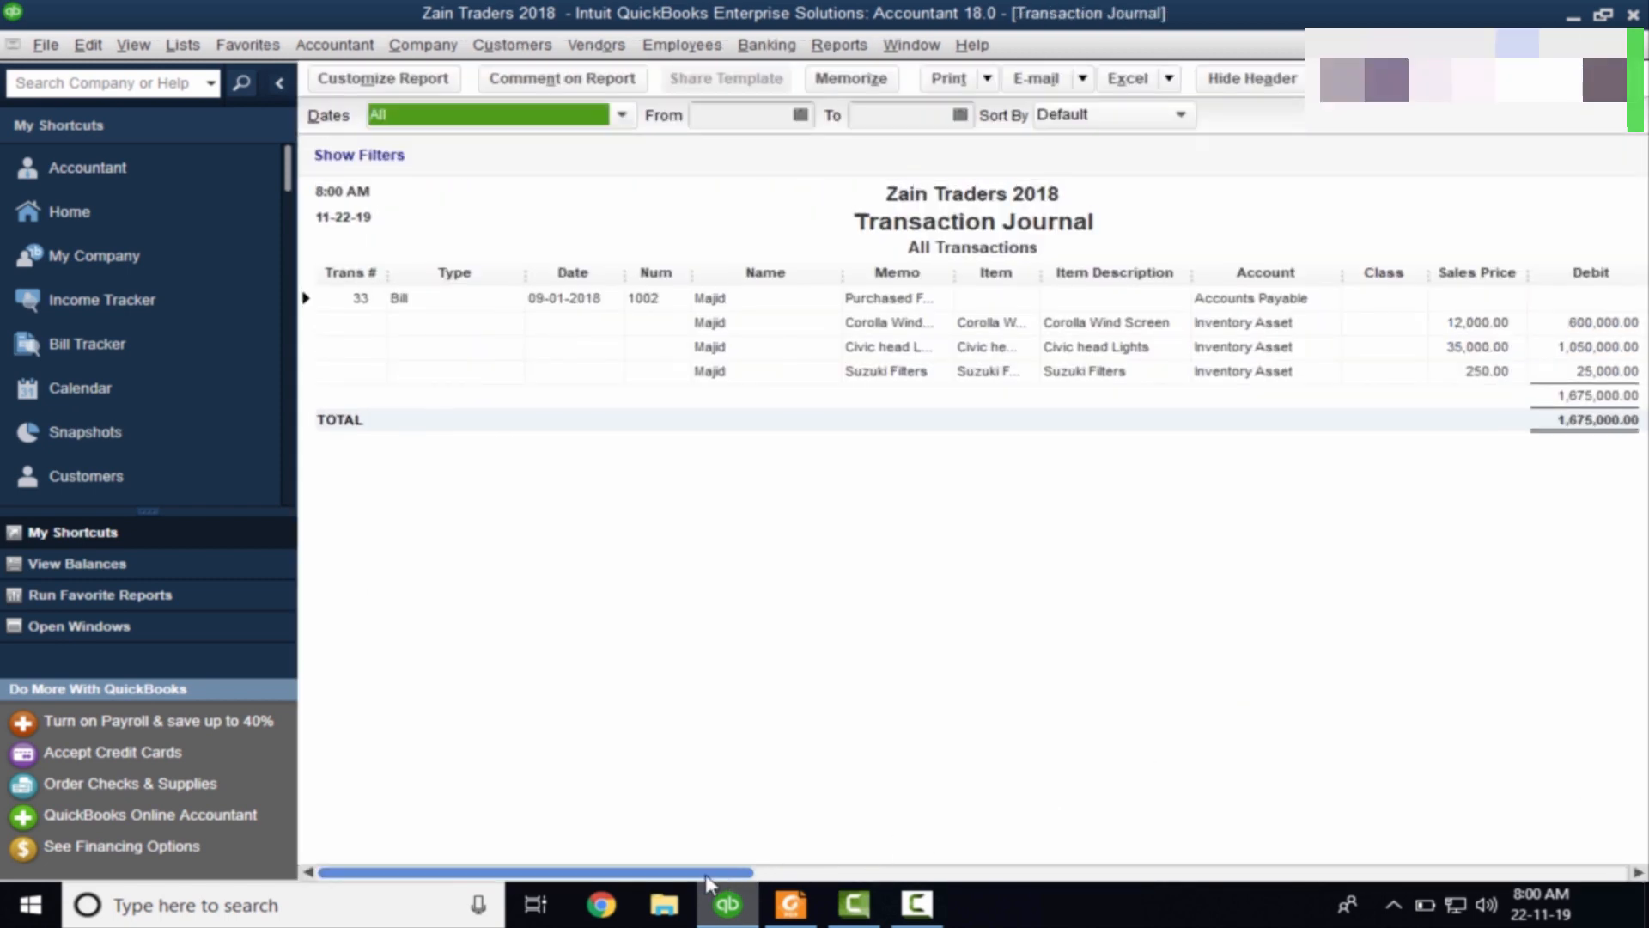
drag(705, 876, 1373, 885)
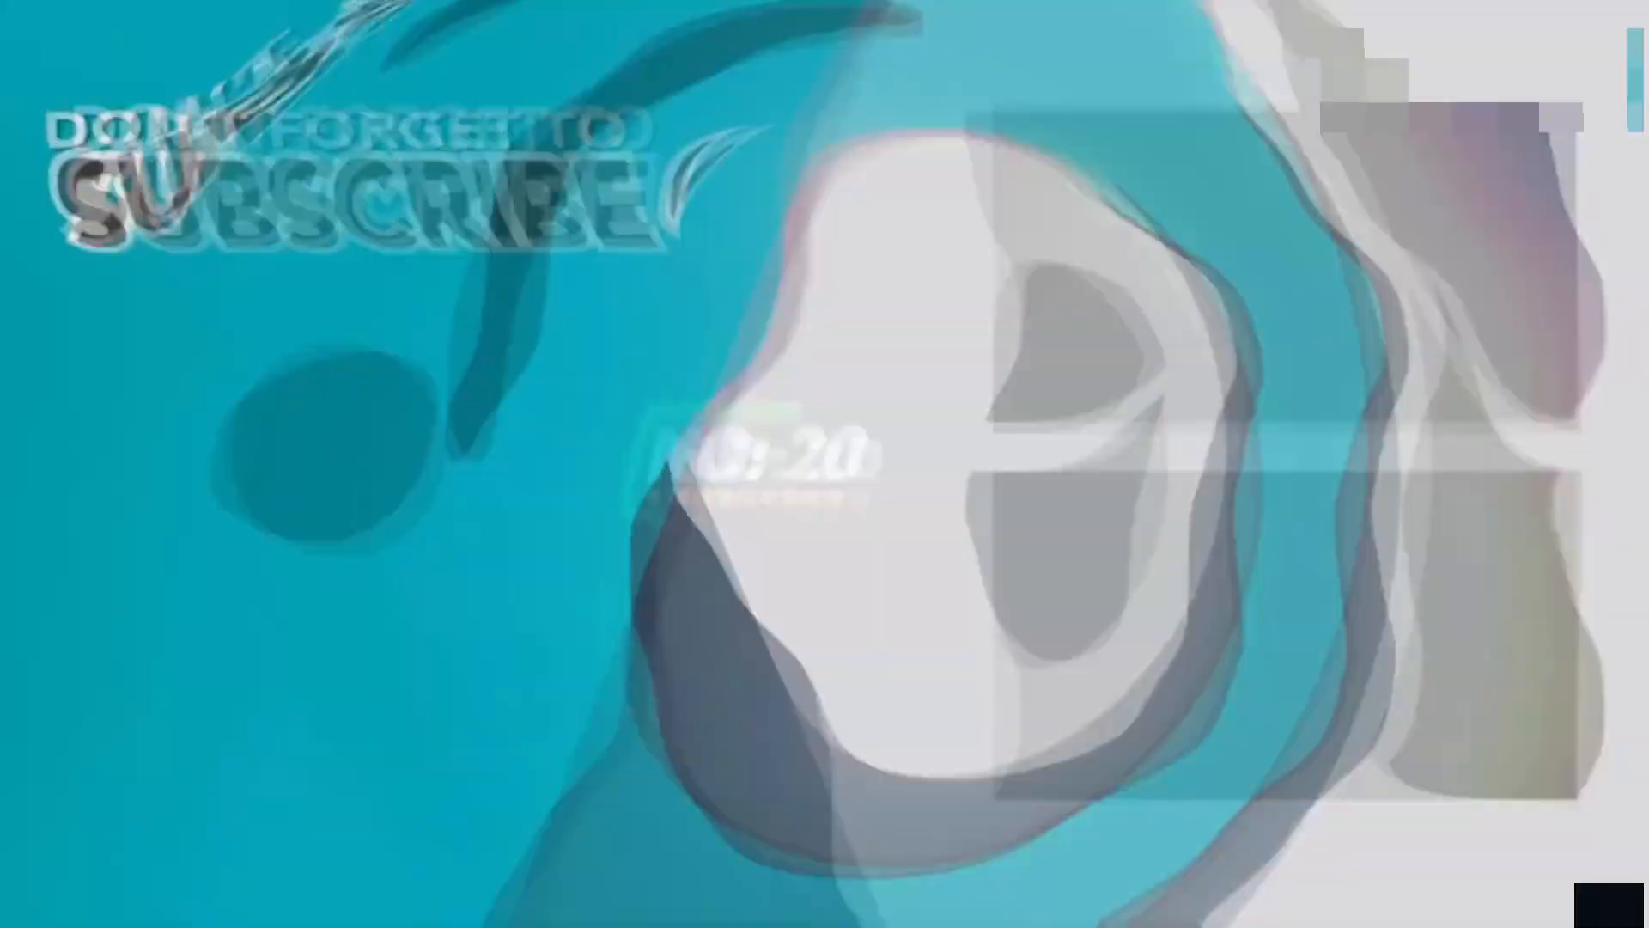